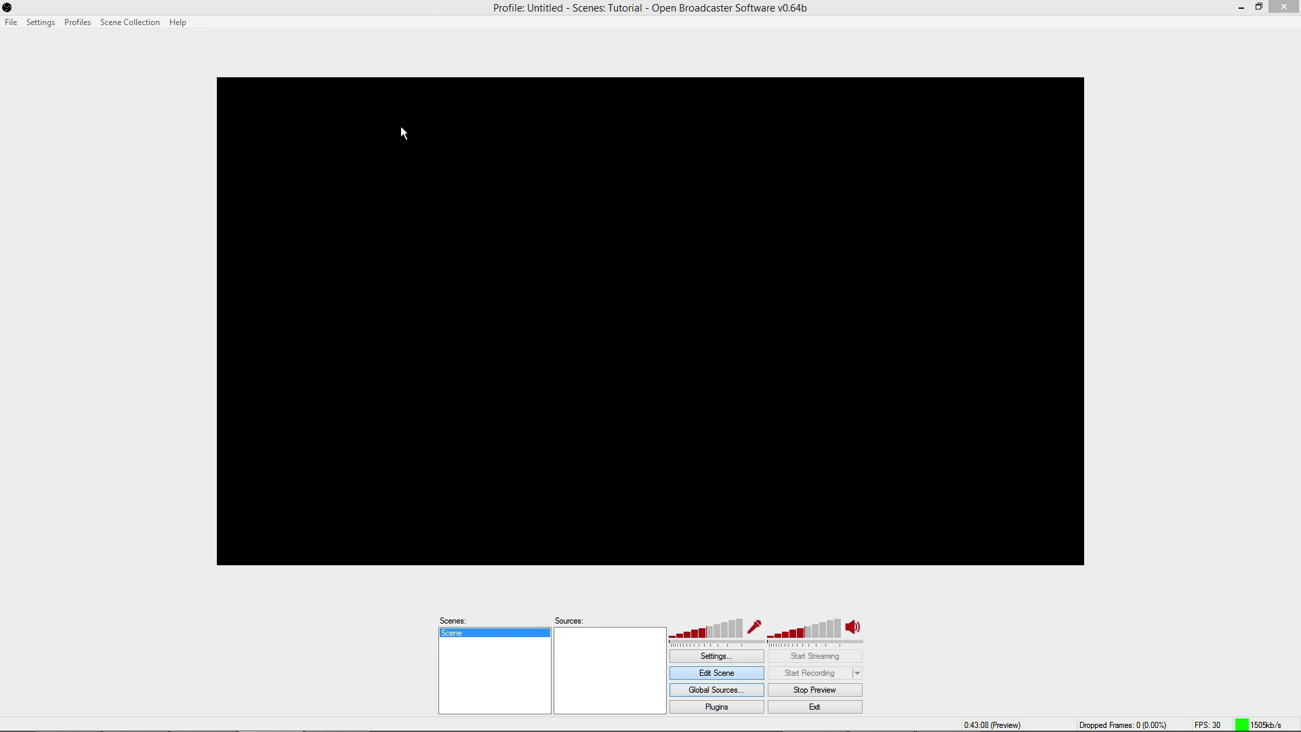
Step: Add an Image source named 'Image' that displays artlayout3.png
right_click(442, 354)
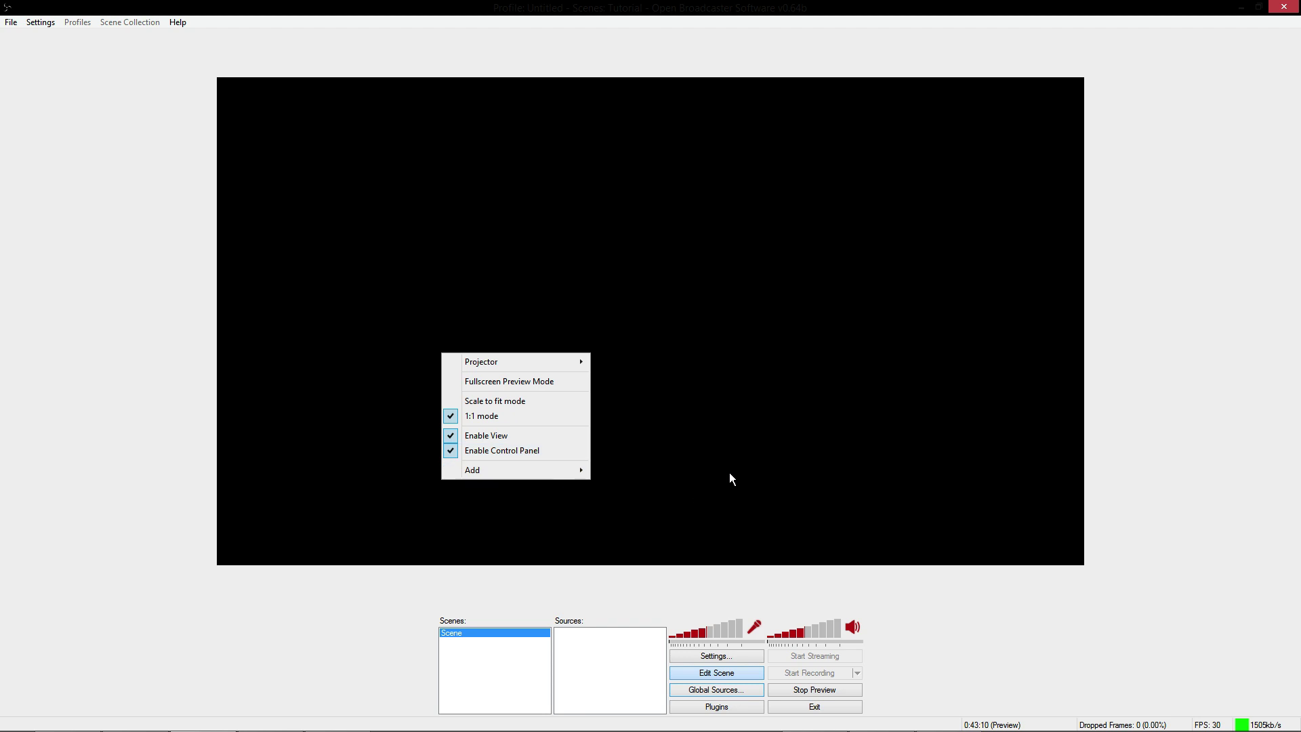
mouse_move(559, 470)
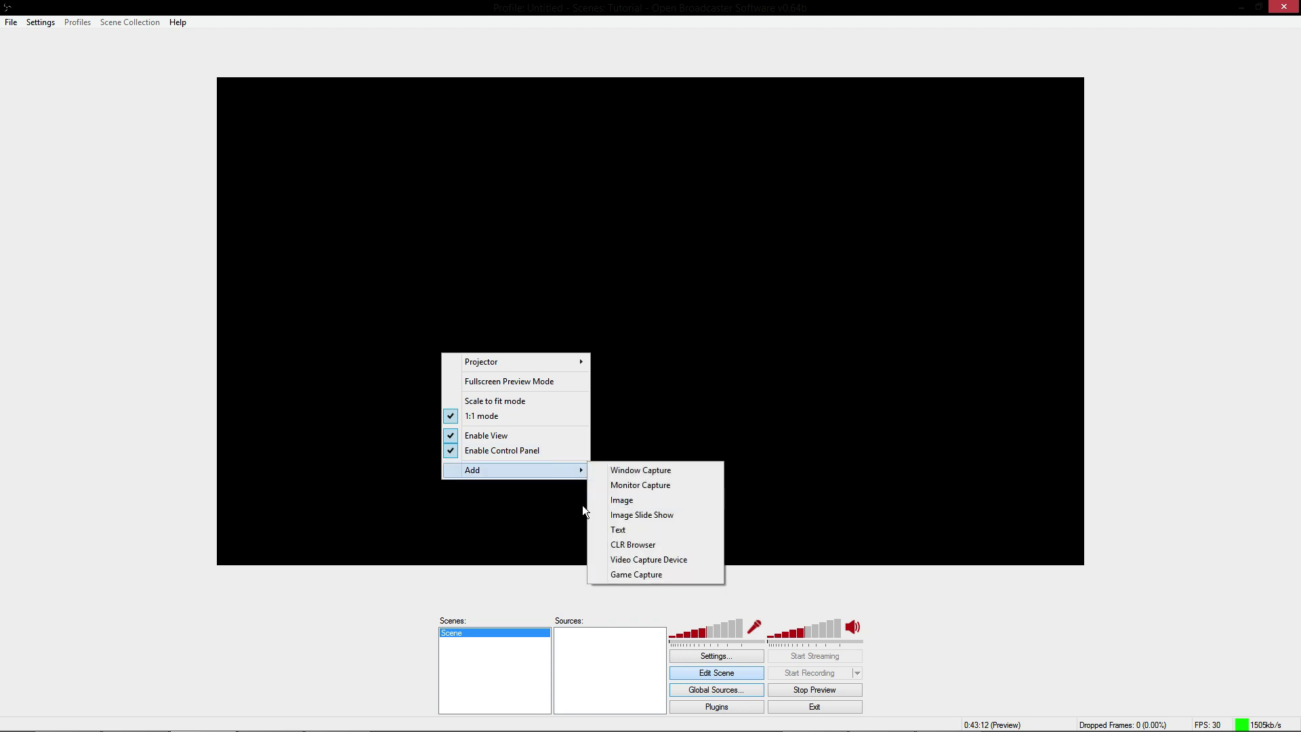
click(626, 505)
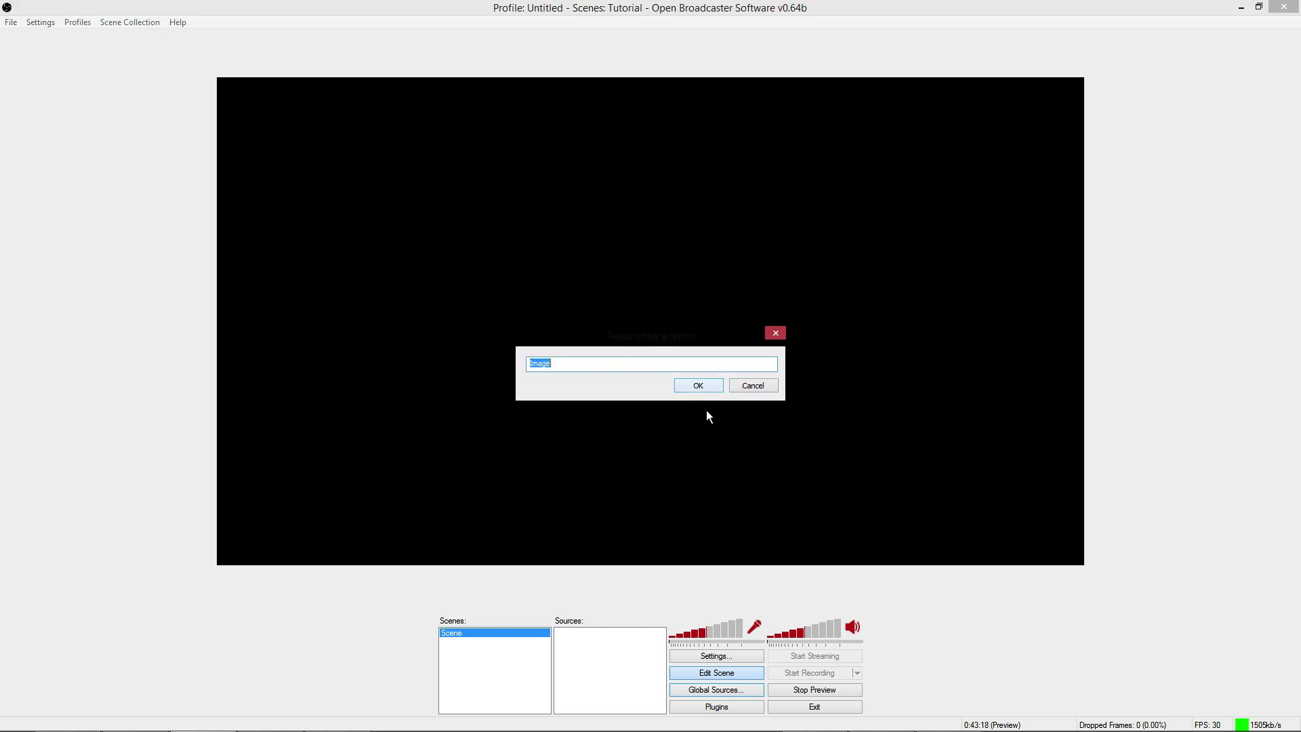
click(706, 386)
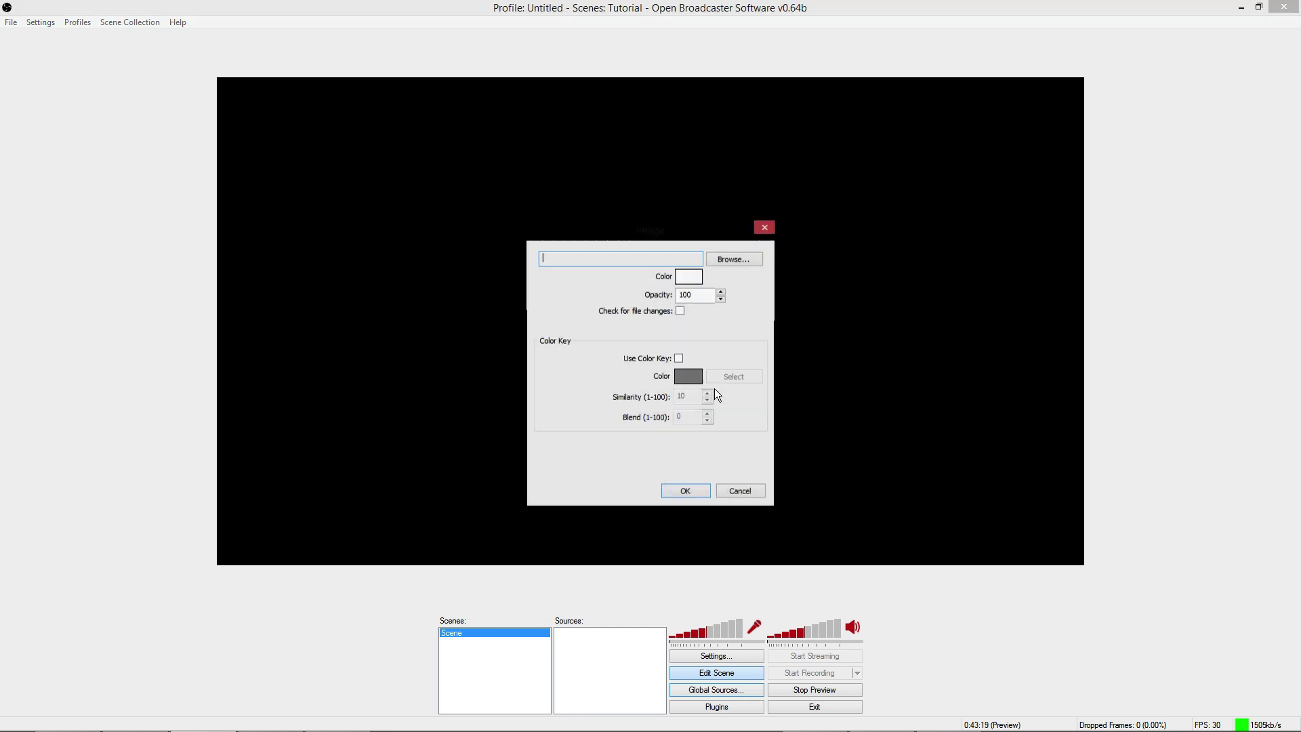
click(732, 261)
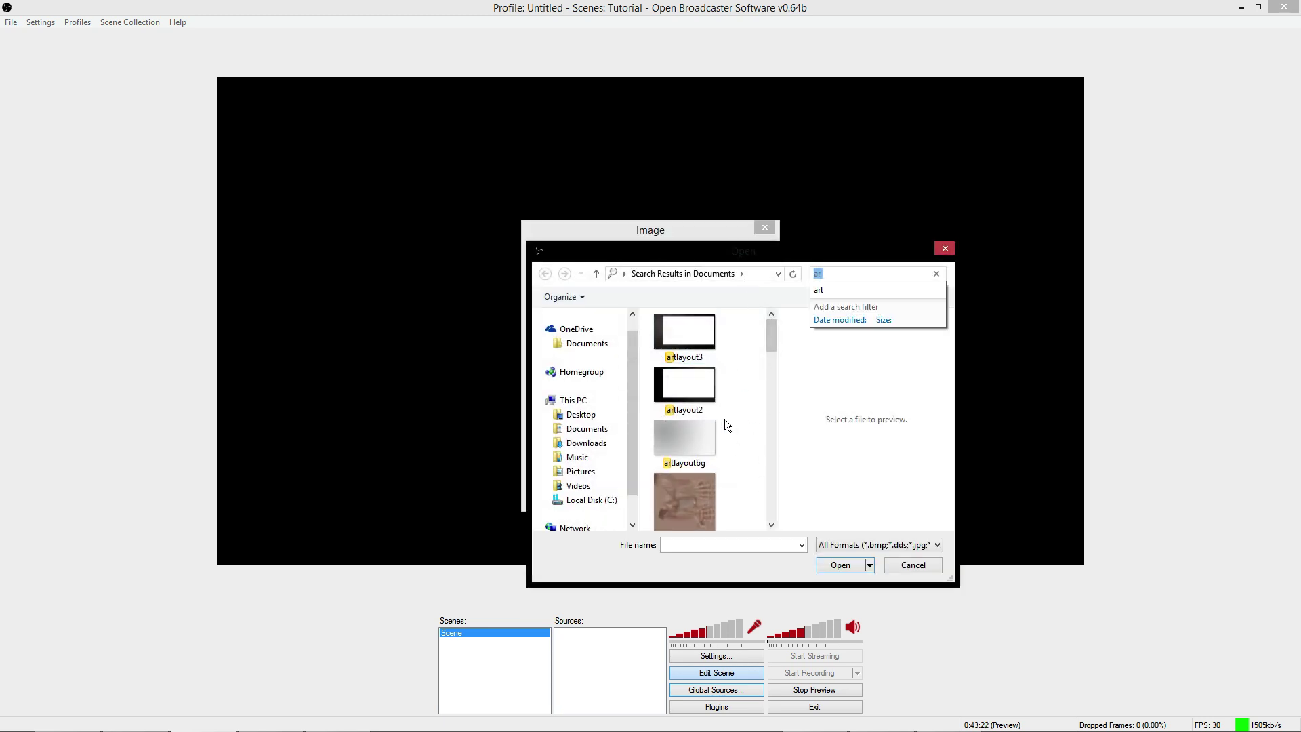
click(696, 341)
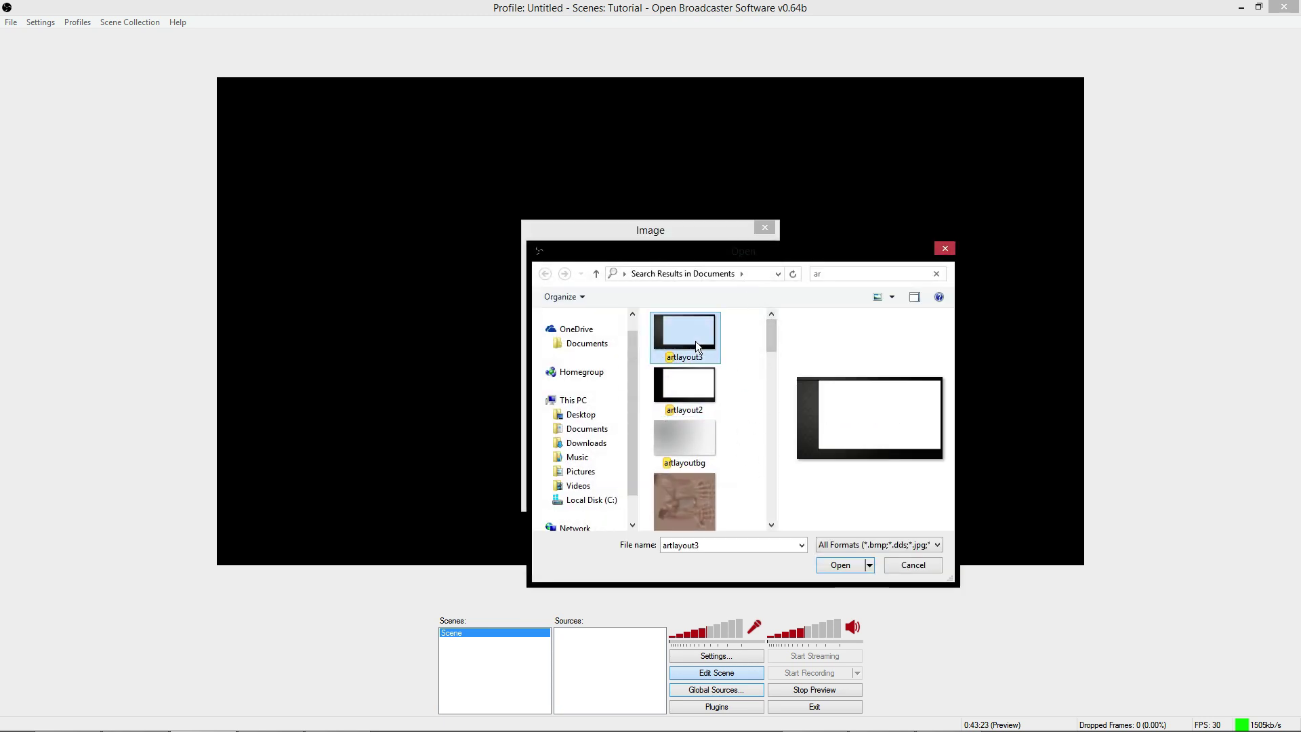
click(840, 565)
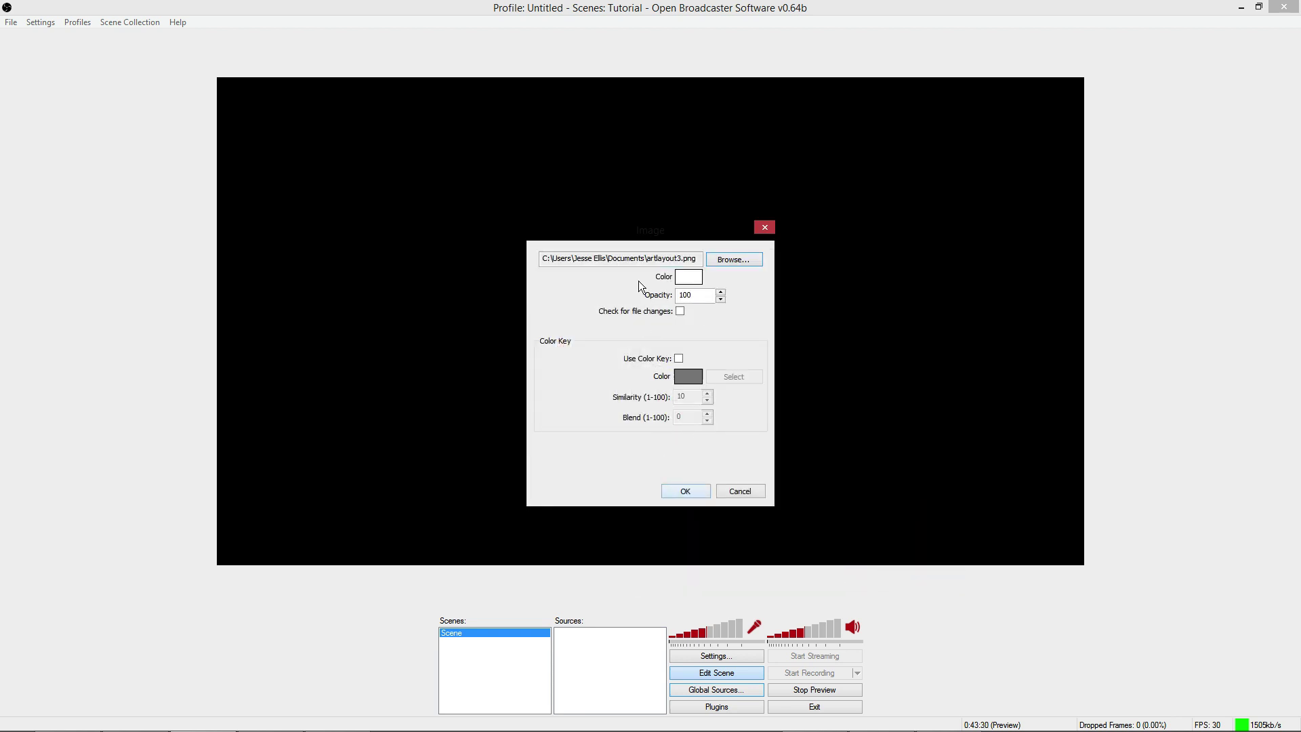
click(692, 490)
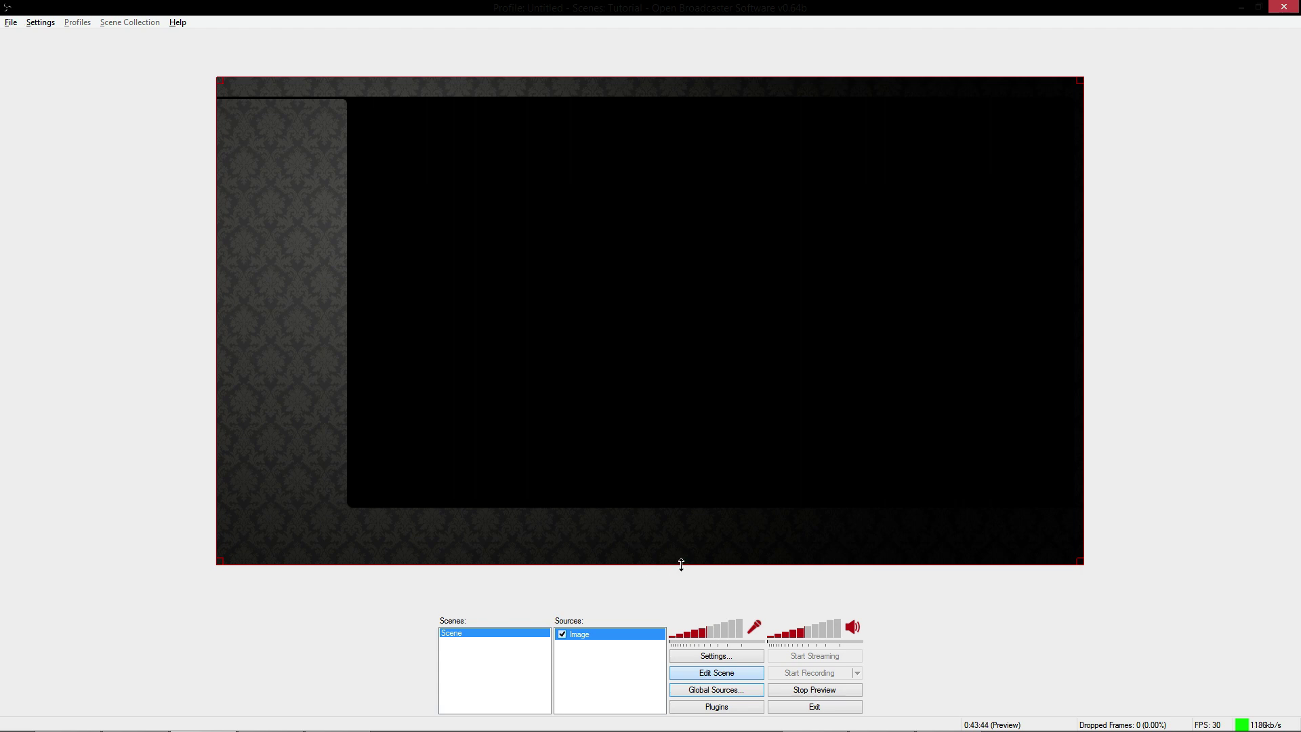
Step: Resize the image by its edges, ending shrunk into the preview's top-left quarter
drag(638, 78, 681, 28)
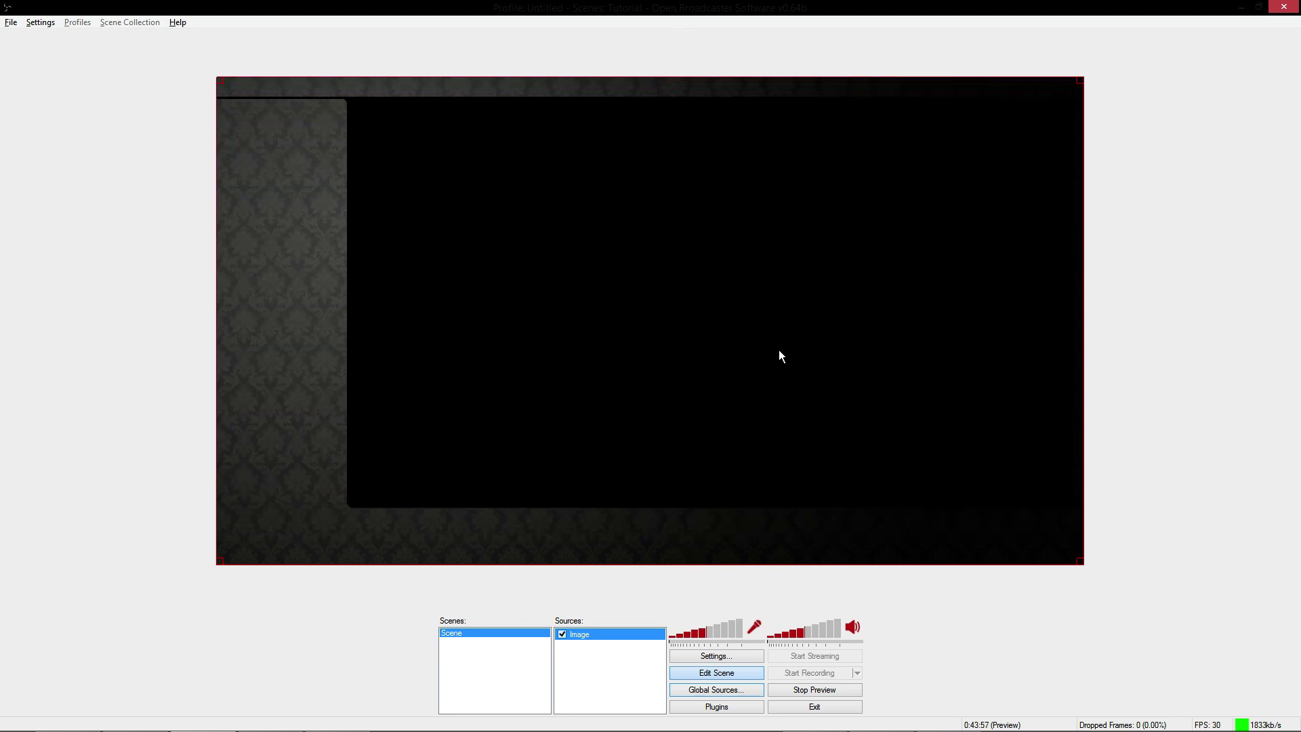
click(213, 308)
mouse_move(218, 309)
mouse_down()
mouse_move(403, 312)
mouse_move(218, 308)
mouse_up()
mouse_move(219, 80)
mouse_down()
mouse_move(567, 246)
mouse_move(430, 122)
mouse_move(217, 77)
mouse_up()
drag(1080, 564, 473, 389)
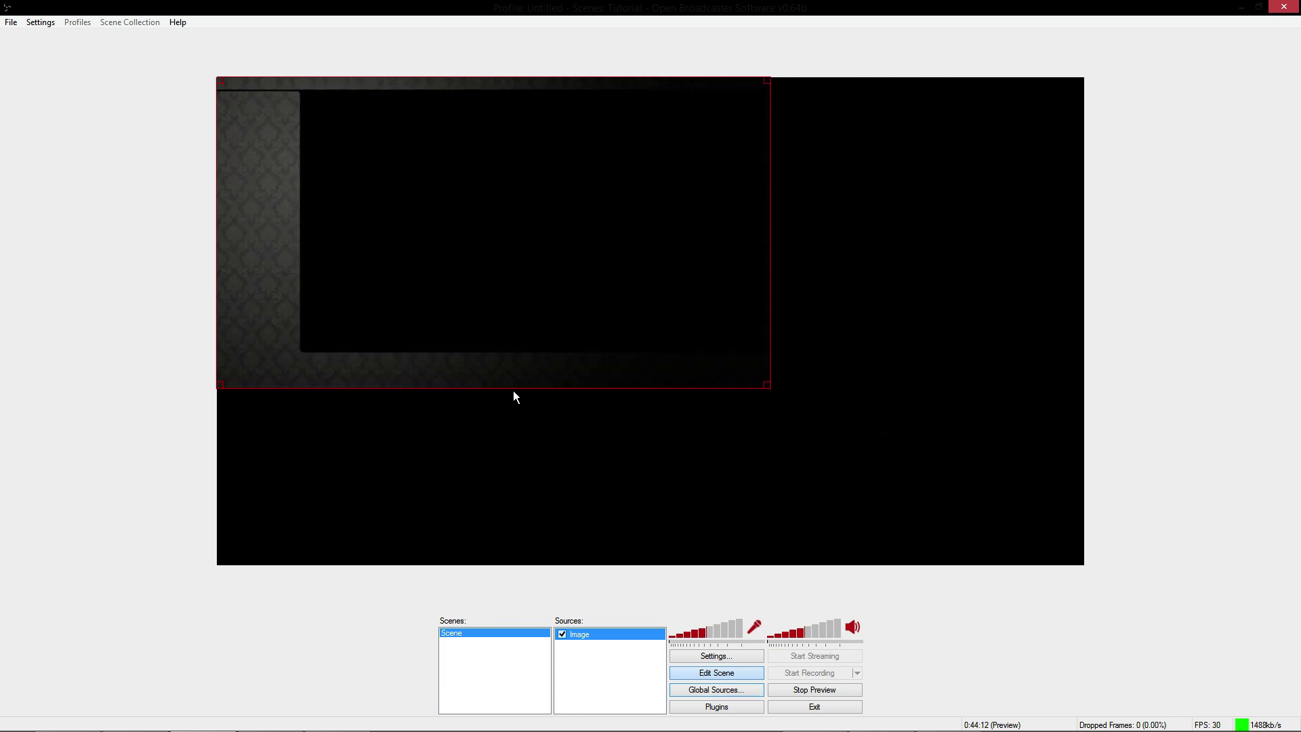
Step: Stretch the image past the right edge and squash it into a flat top strip
click(772, 332)
click(758, 332)
drag(768, 339, 869, 415)
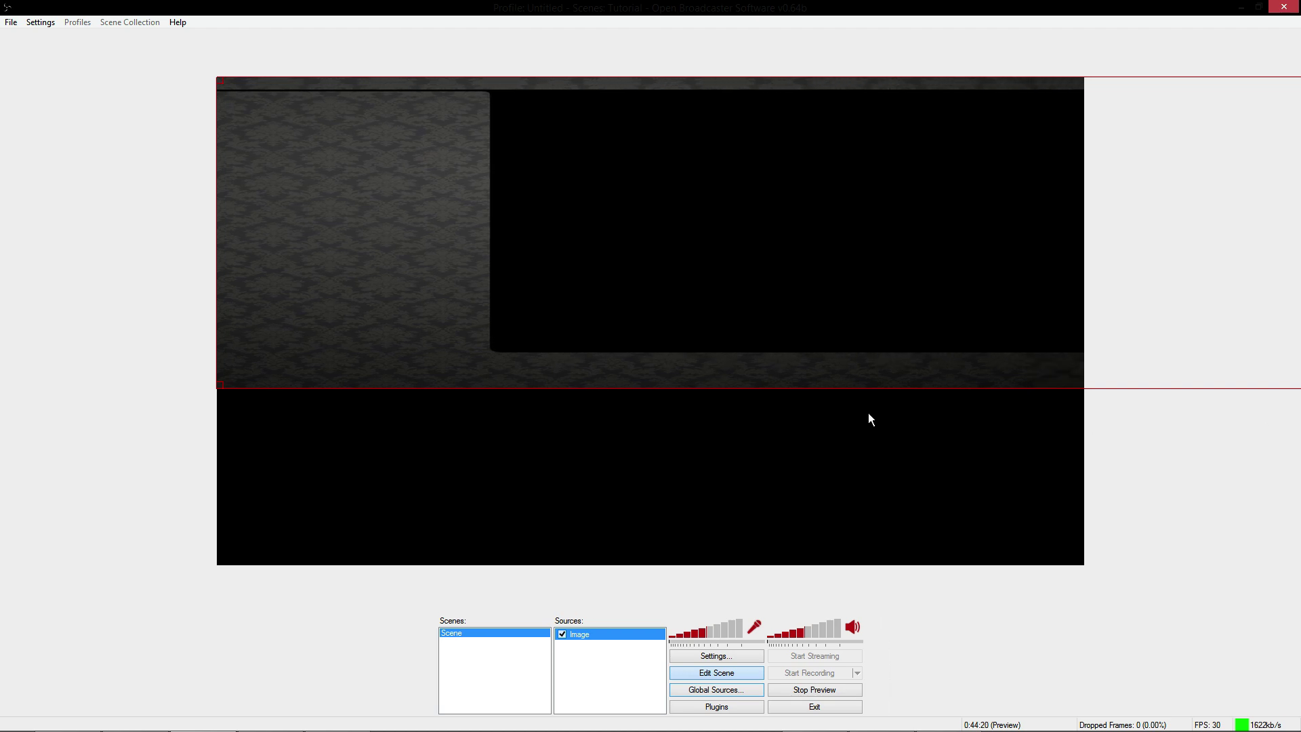
drag(710, 390, 703, 178)
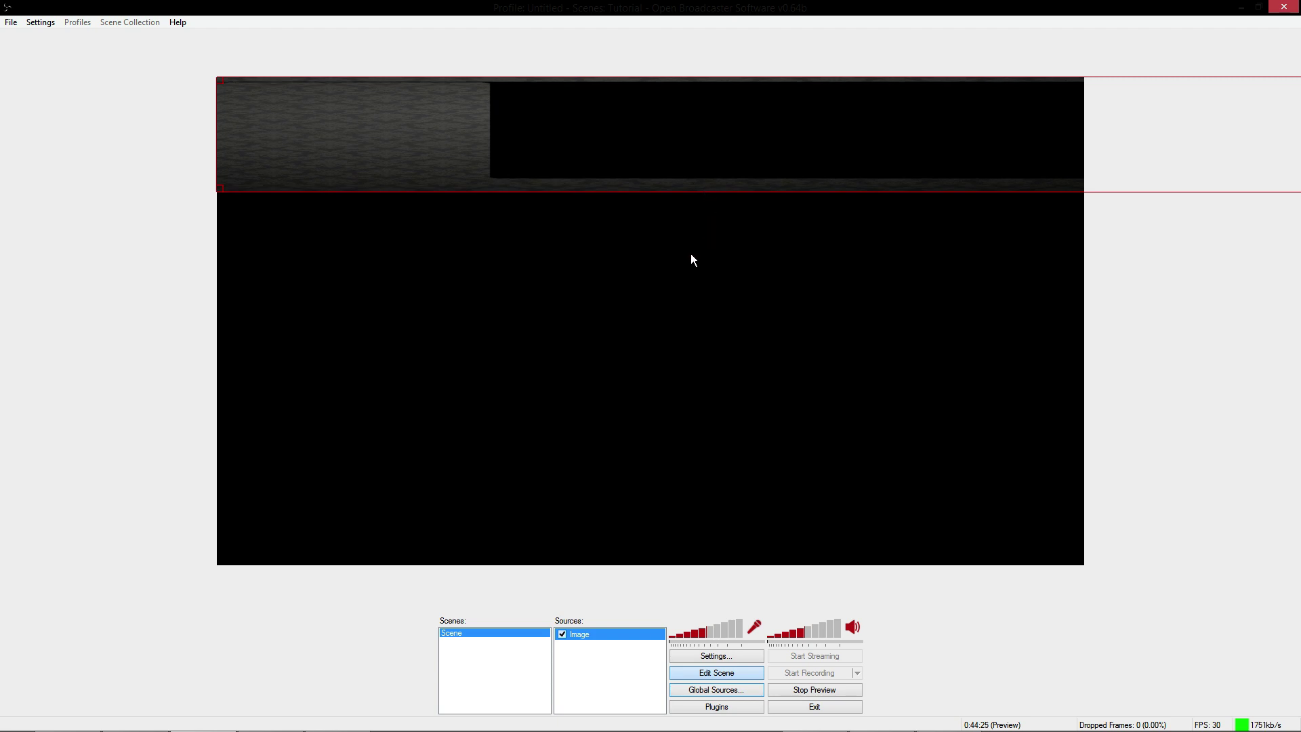
Step: Apply Position/Size > Fit to screen to the Image source
right_click(617, 635)
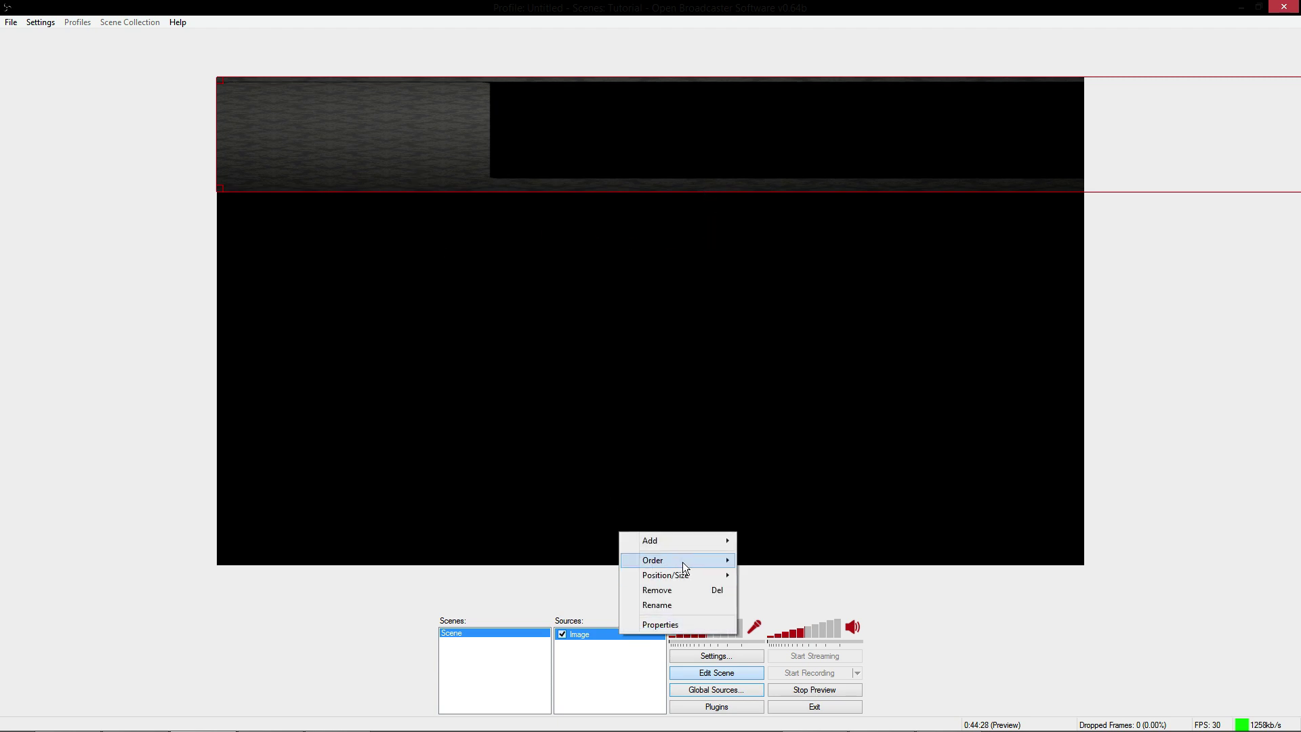
mouse_move(694, 572)
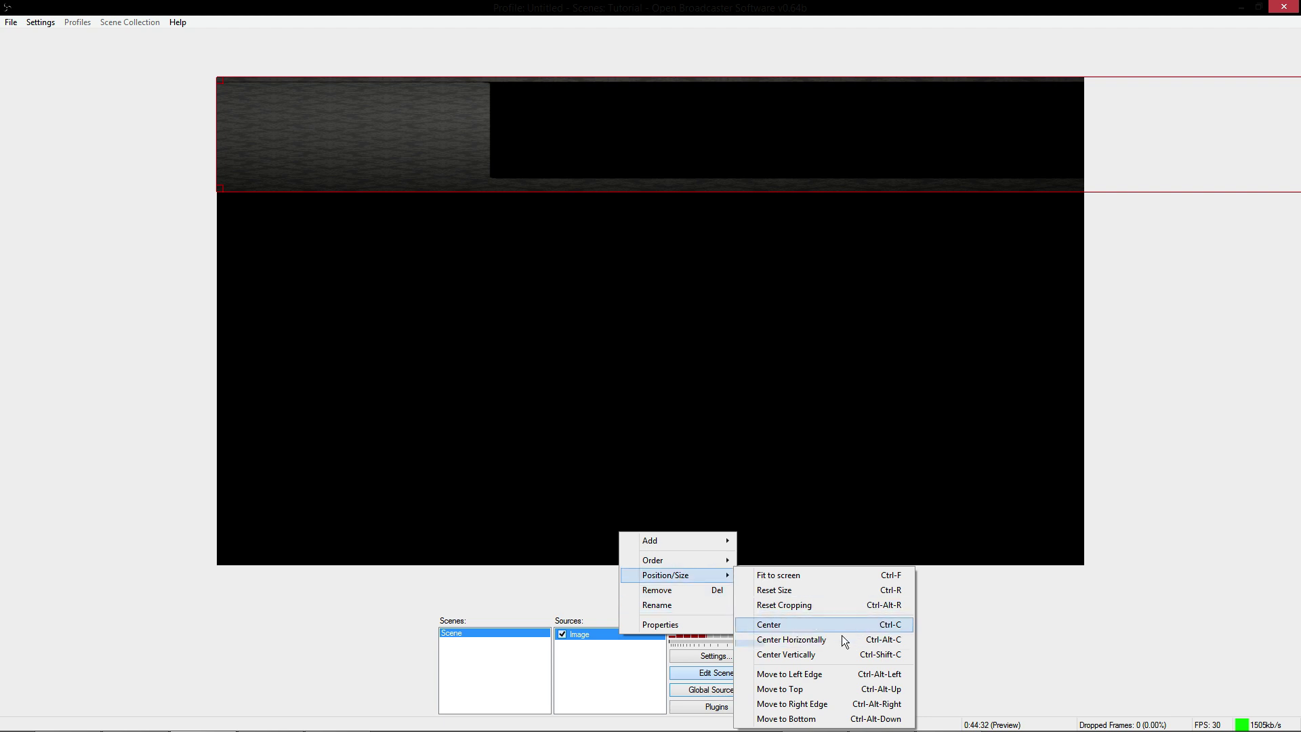
click(830, 580)
Step: Reopen and dismiss the Image source's context menu twice without changes
right_click(612, 637)
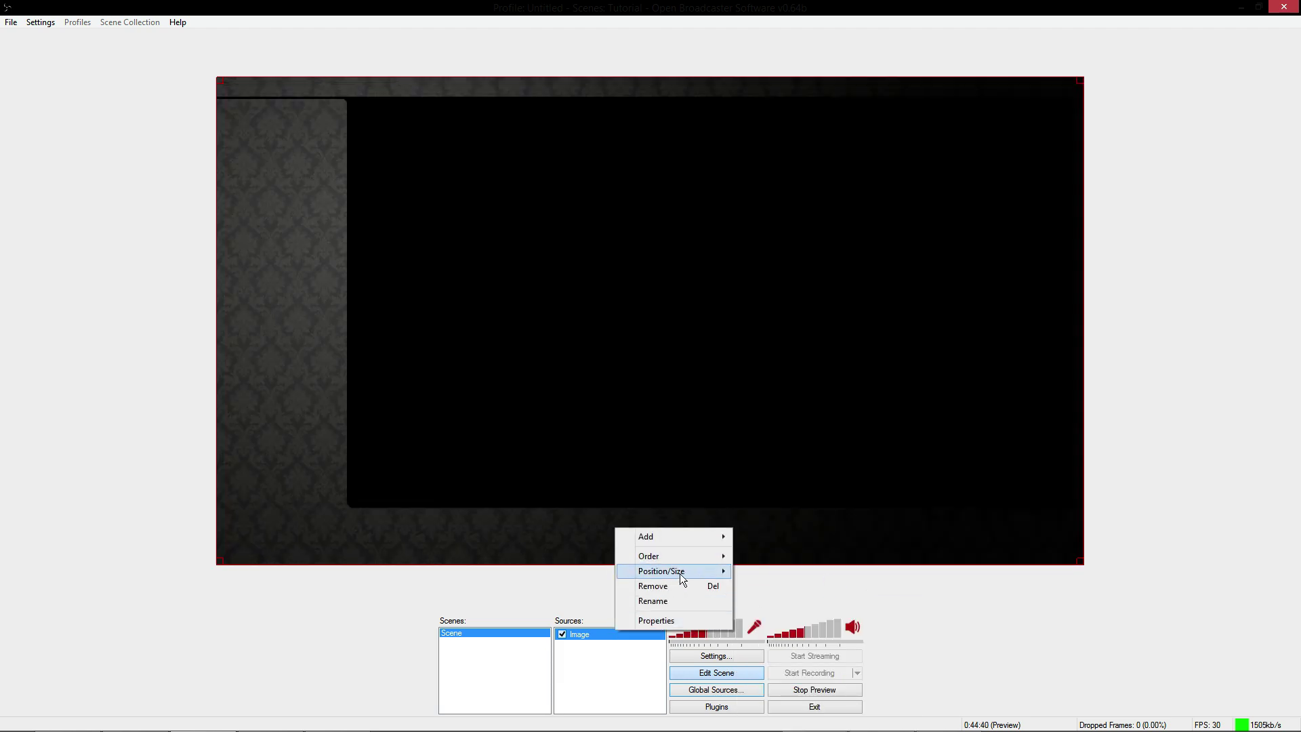
click(573, 683)
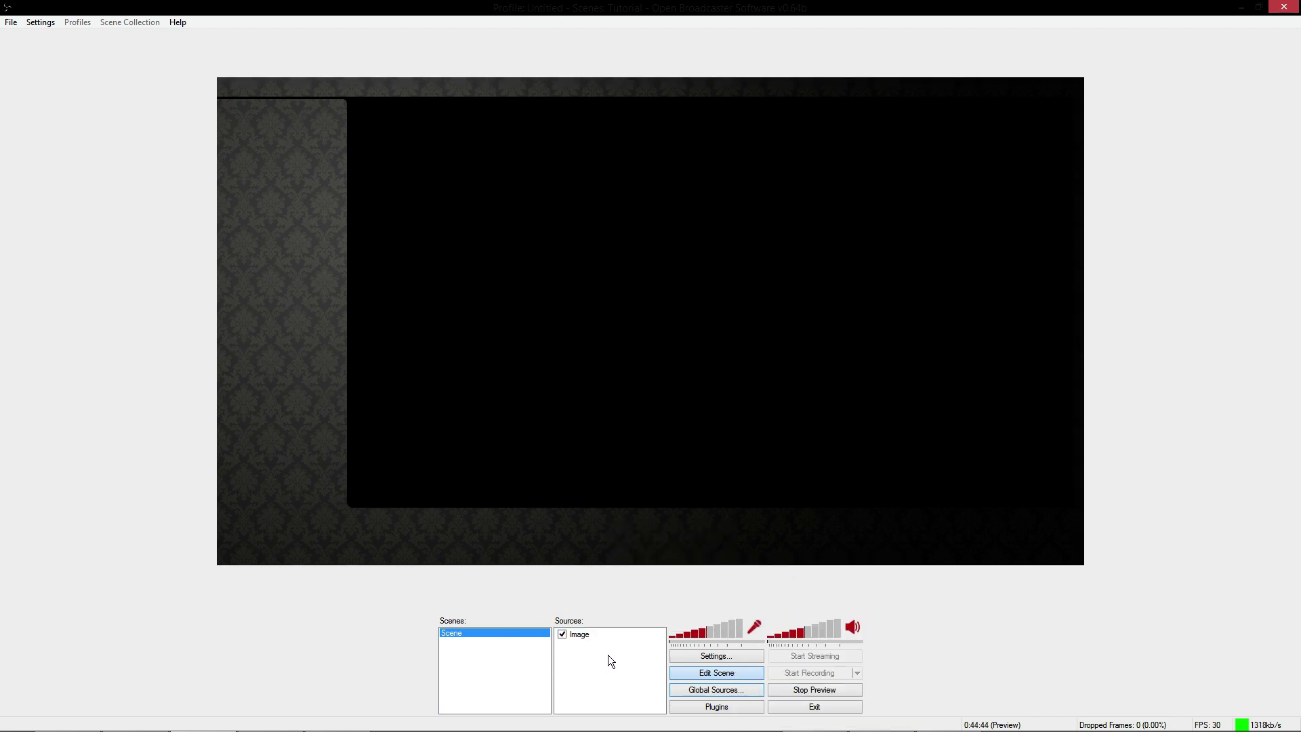
right_click(600, 632)
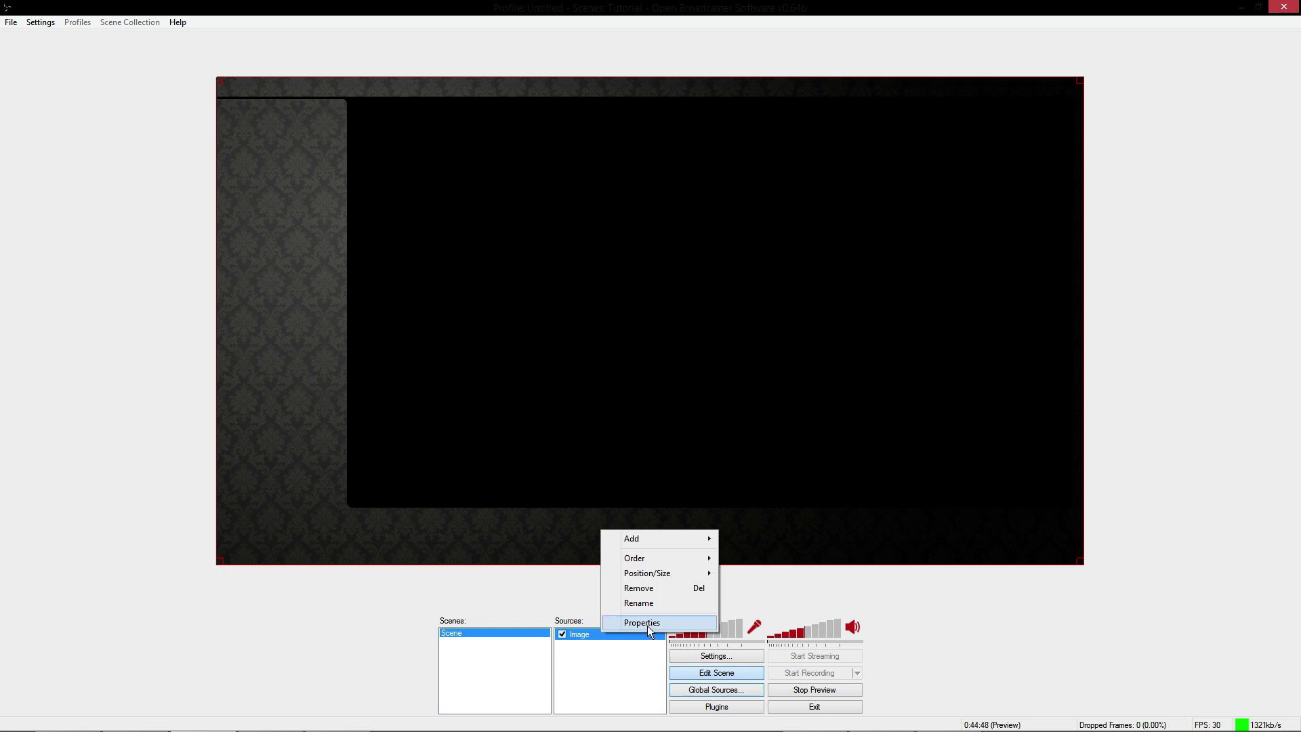
click(385, 502)
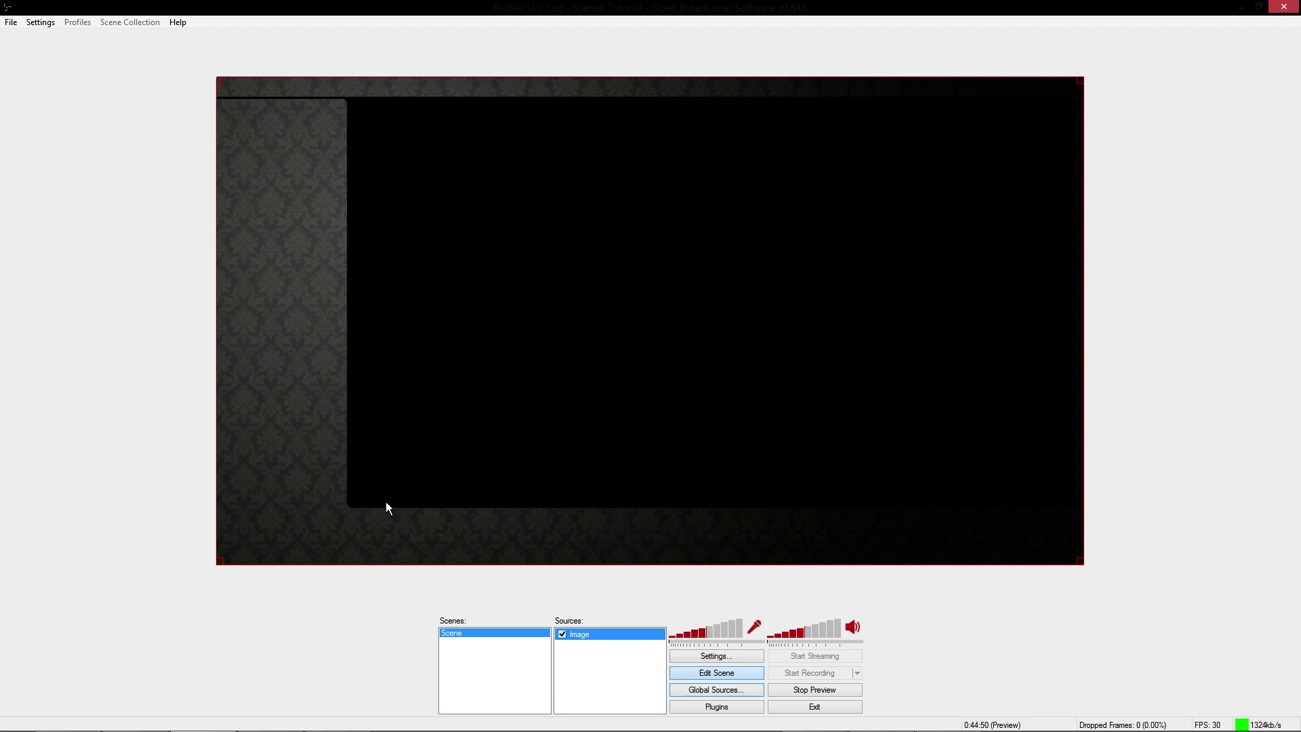
Step: Shrink the image to about half size in the upper-left and bring up its positioning options
drag(876, 563, 780, 291)
right_click(616, 636)
click(507, 392)
drag(434, 266, 500, 275)
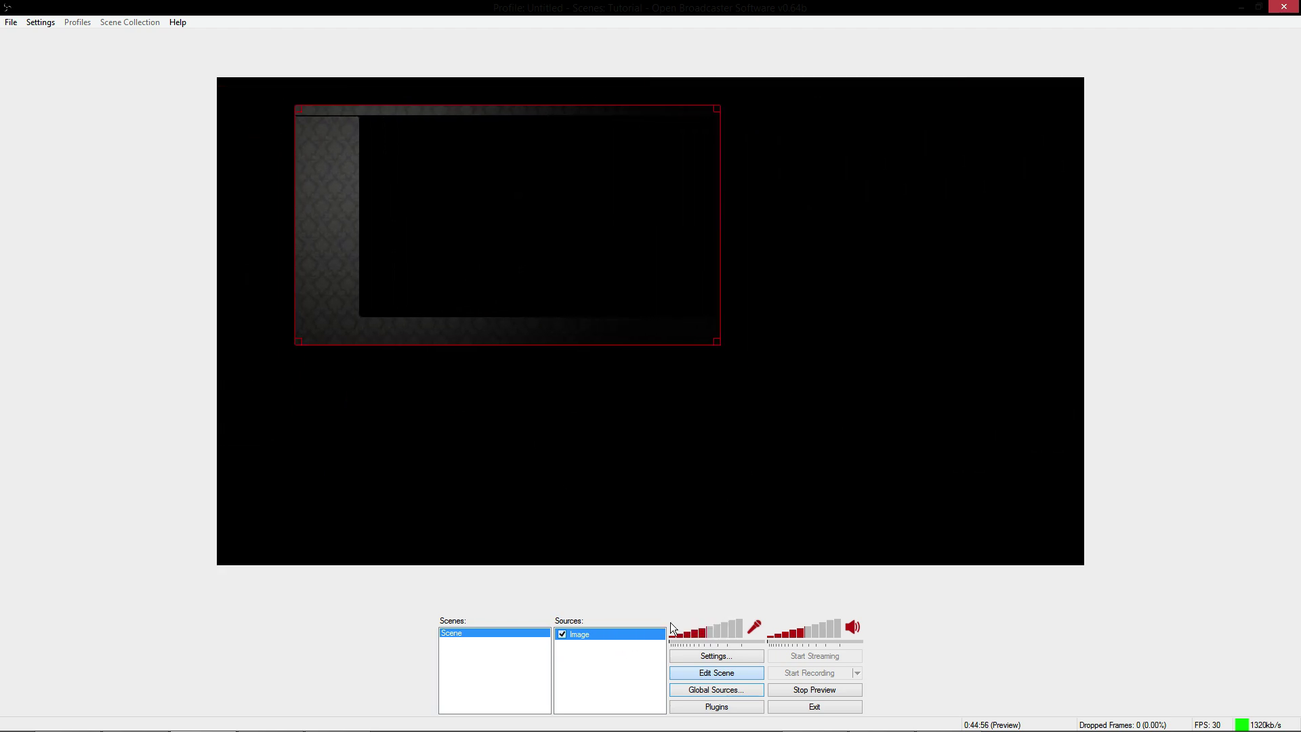
right_click(623, 631)
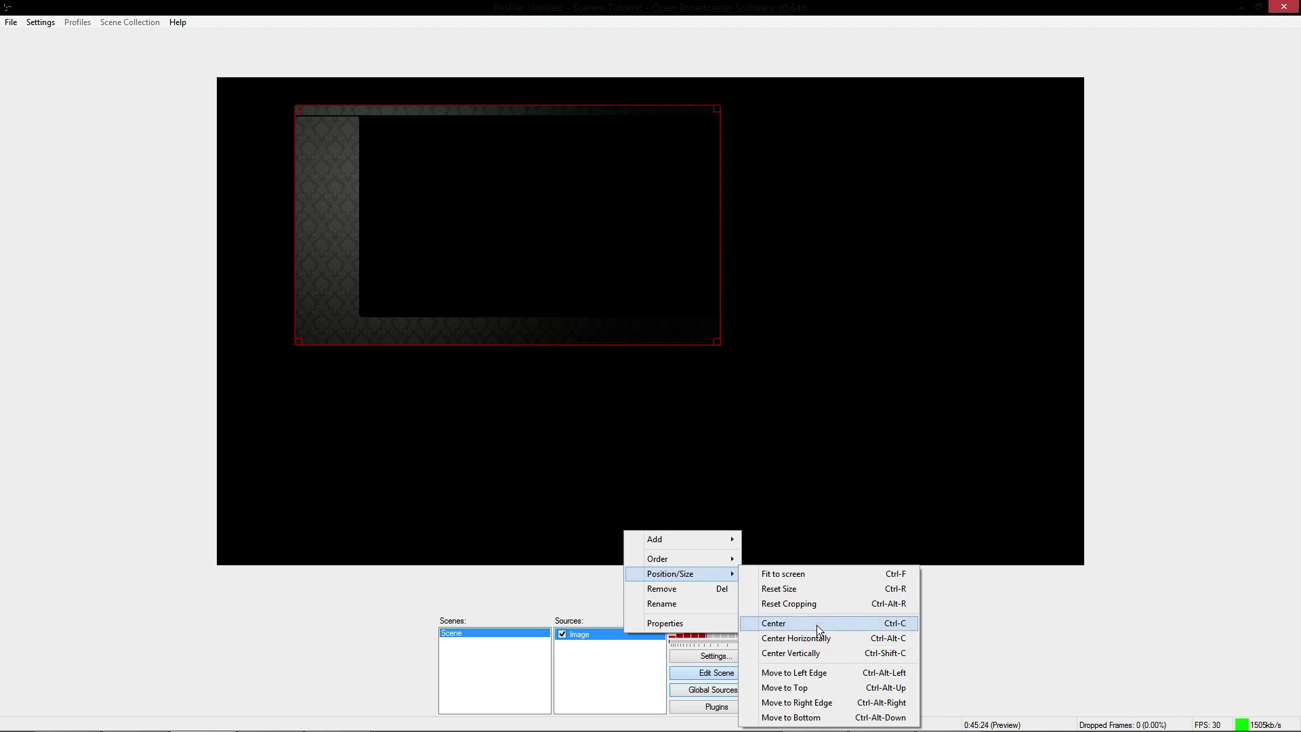
Step: Center the image, drag it up-left, then center it horizontally
click(816, 623)
drag(709, 436, 624, 351)
right_click(623, 351)
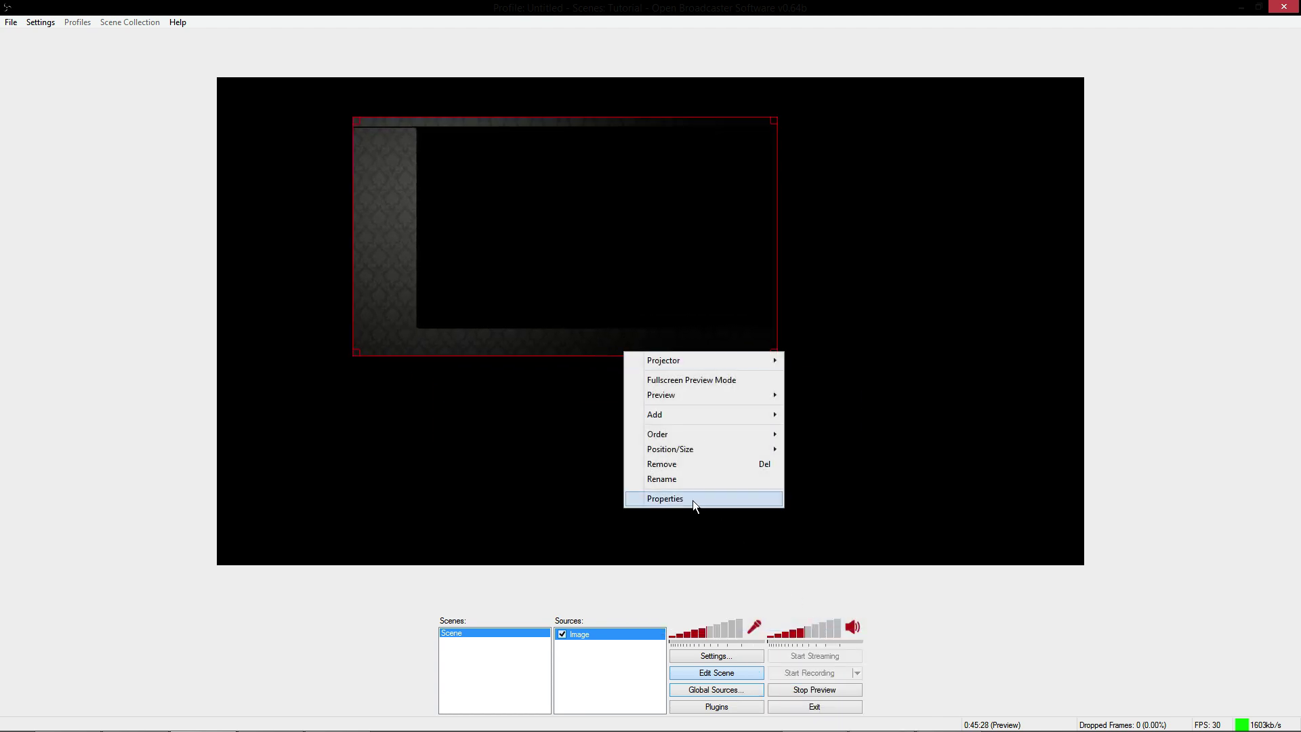
mouse_move(705, 448)
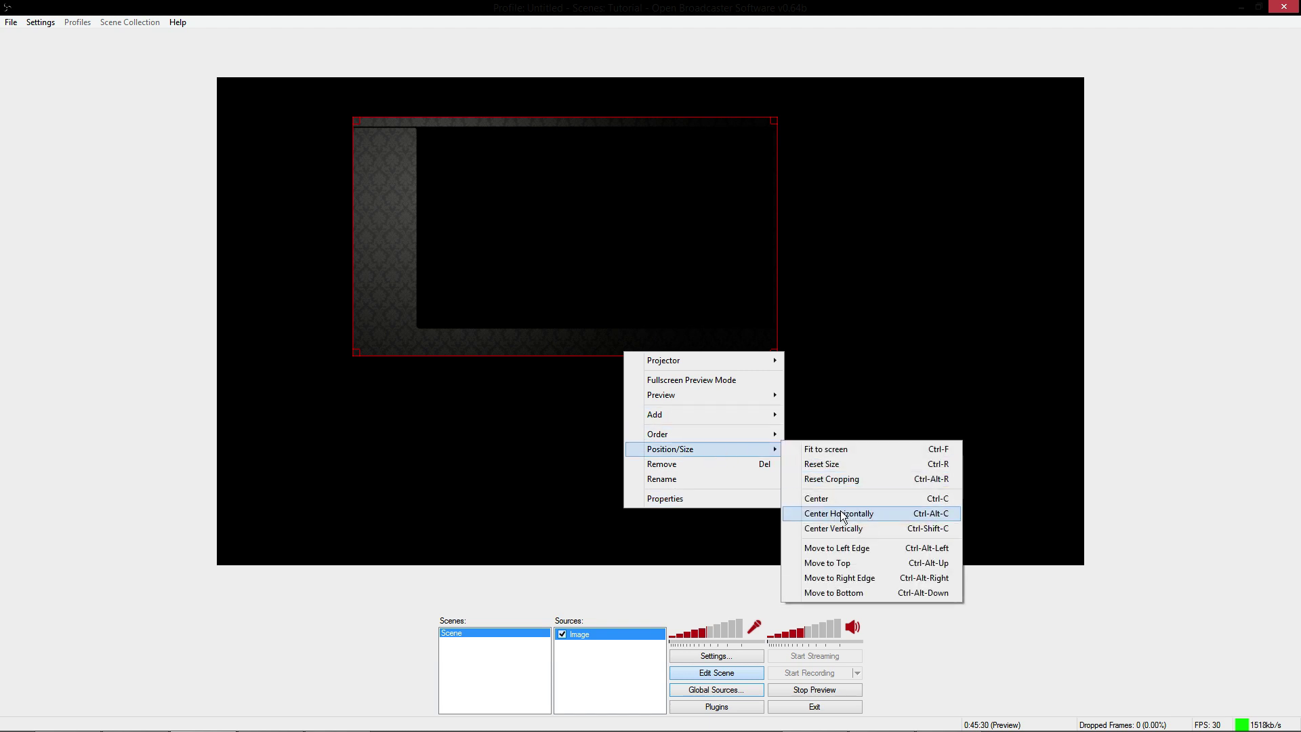
click(841, 512)
Step: Drag the image down-left, then center it vertically
right_click(657, 298)
click(559, 272)
drag(550, 274, 423, 338)
right_click(423, 338)
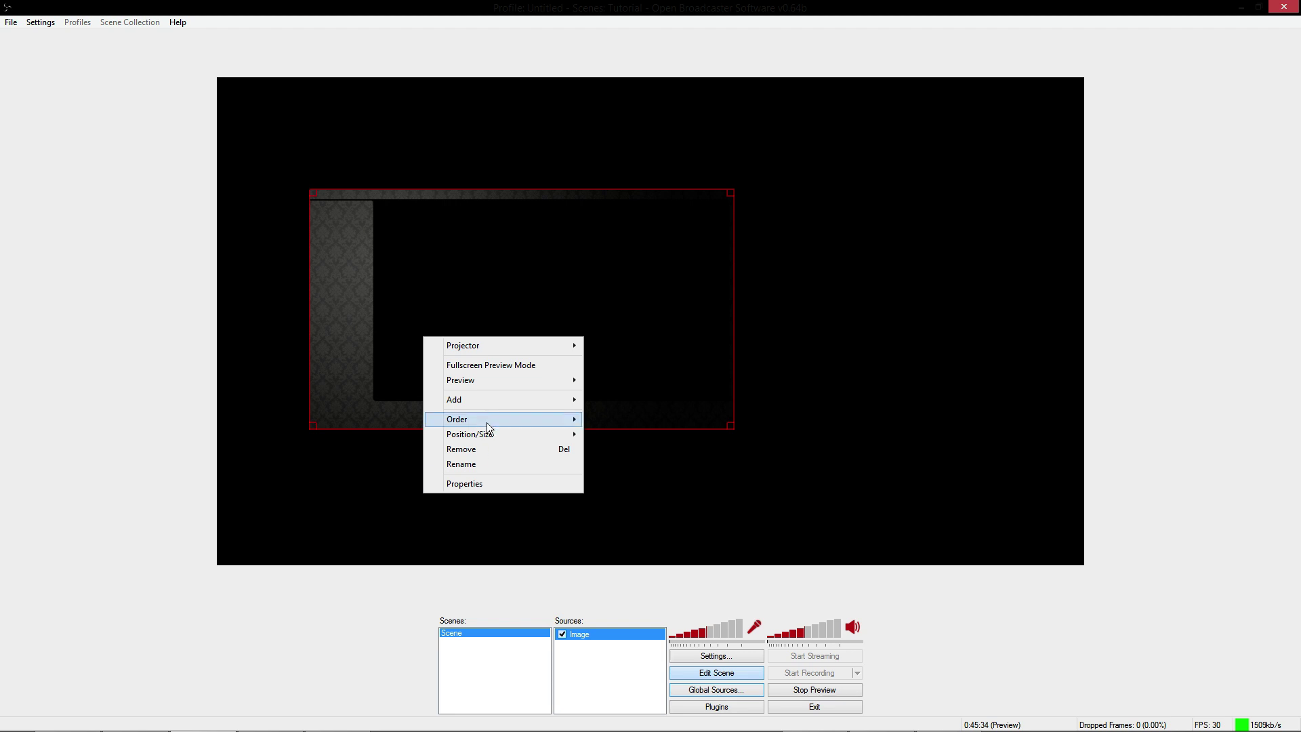
mouse_move(494, 434)
click(669, 512)
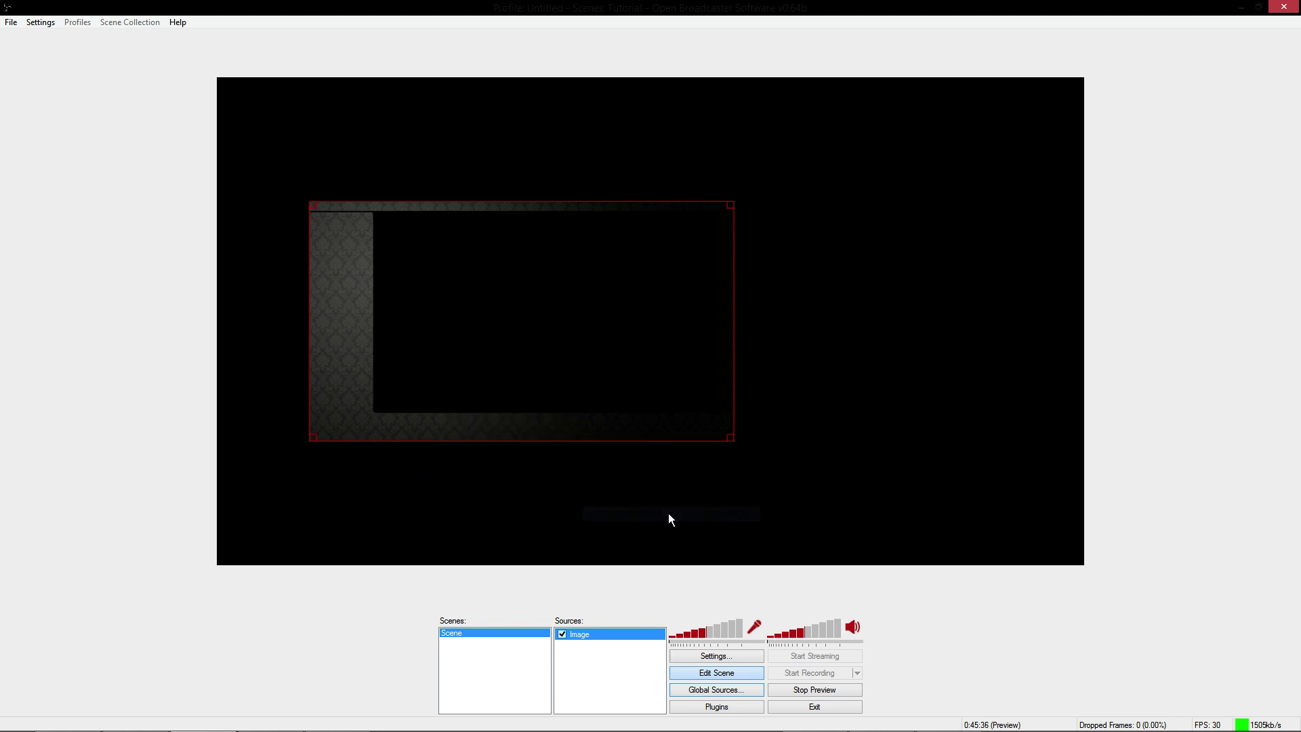
Step: Snap the image to the canvas's left edge and top, flush in the top-left corner
right_click(449, 382)
mouse_move(530, 480)
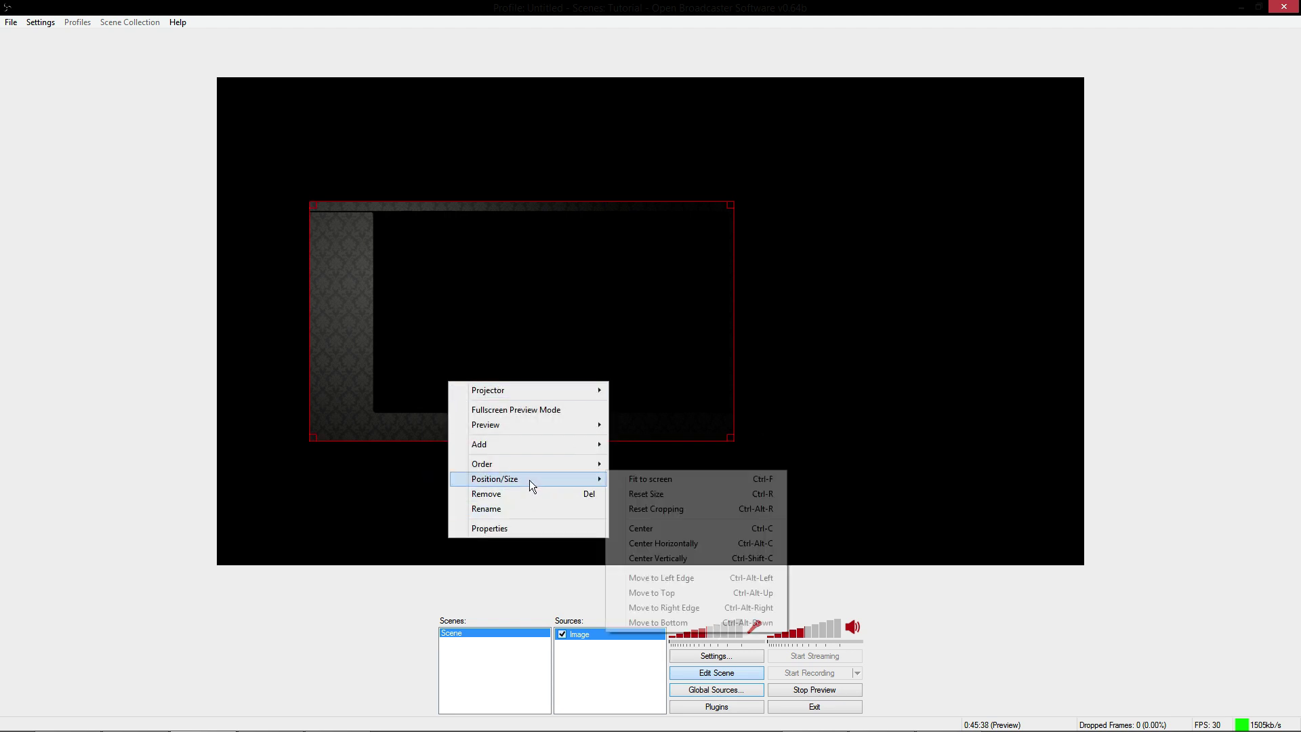
click(697, 583)
right_click(477, 421)
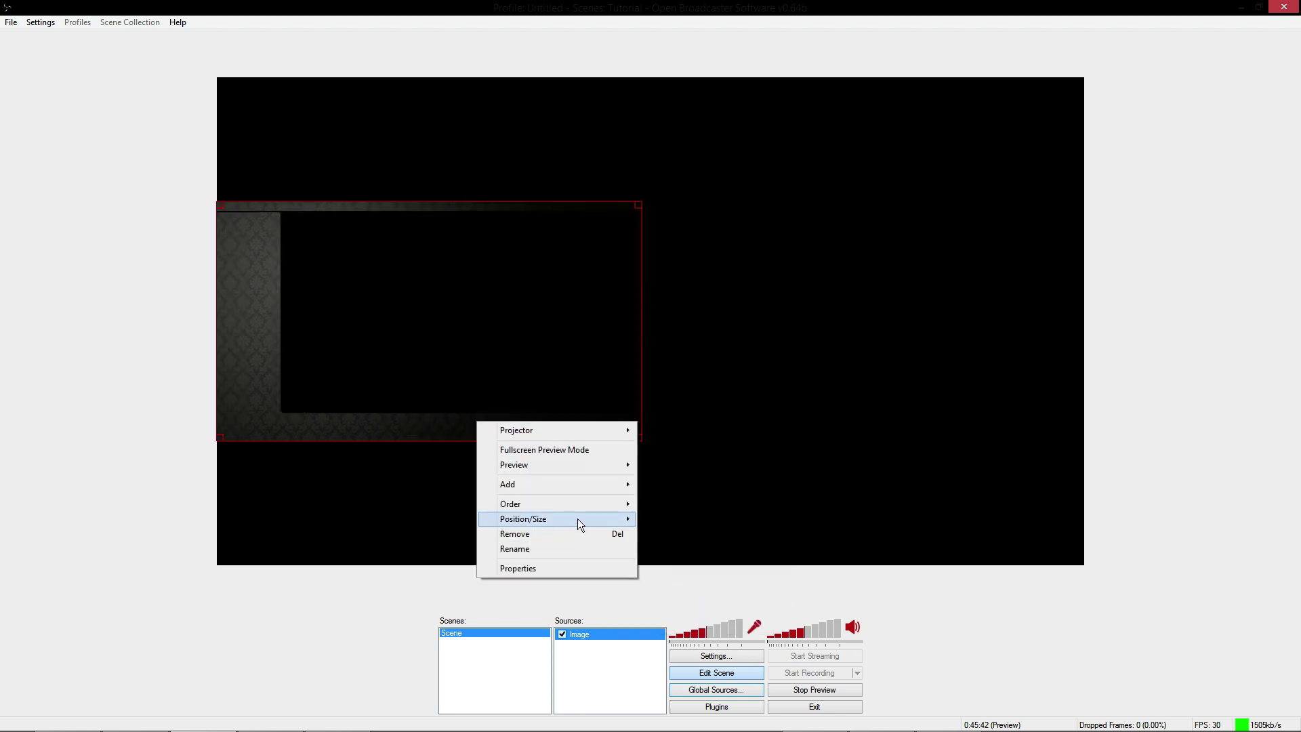
mouse_move(576, 520)
click(723, 633)
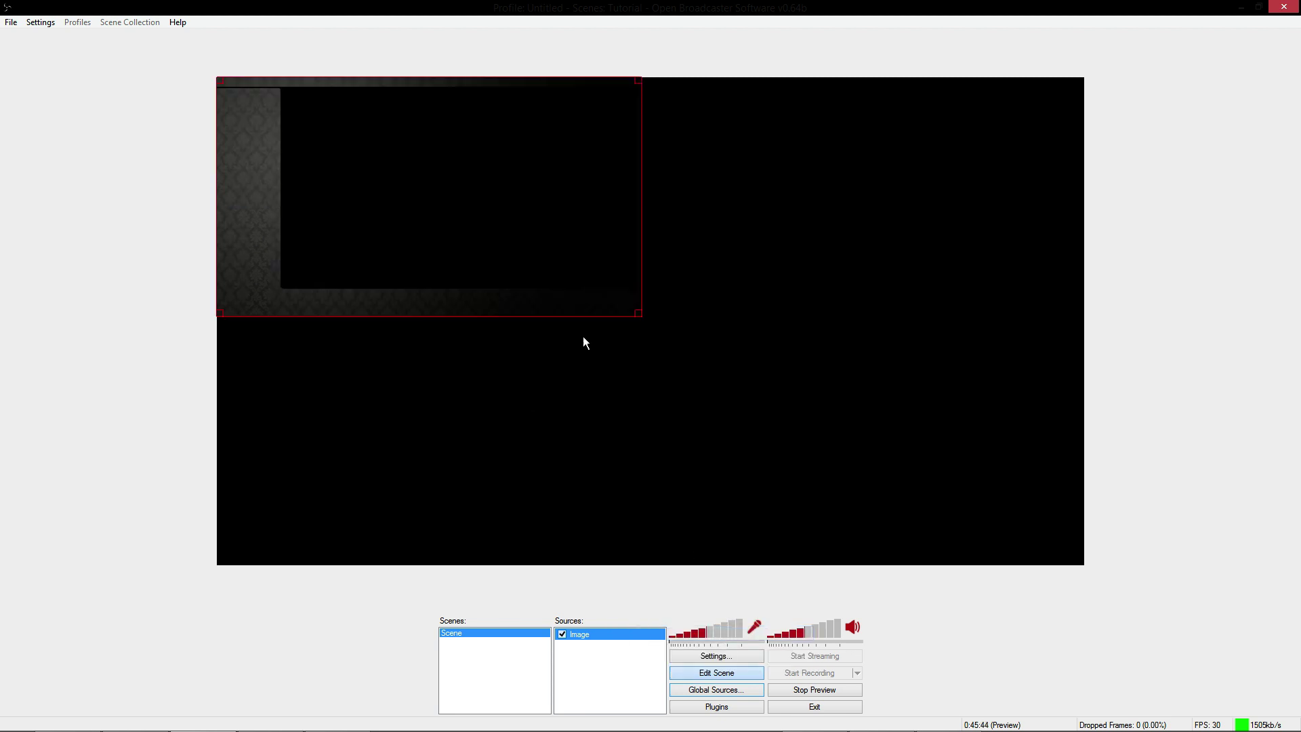
mouse_move(518, 262)
mouse_down()
mouse_move(518, 280)
mouse_move(511, 263)
mouse_up()
Step: Enlarge the image by its corner, reset its size, then fit it to the canvas
drag(634, 317, 1021, 558)
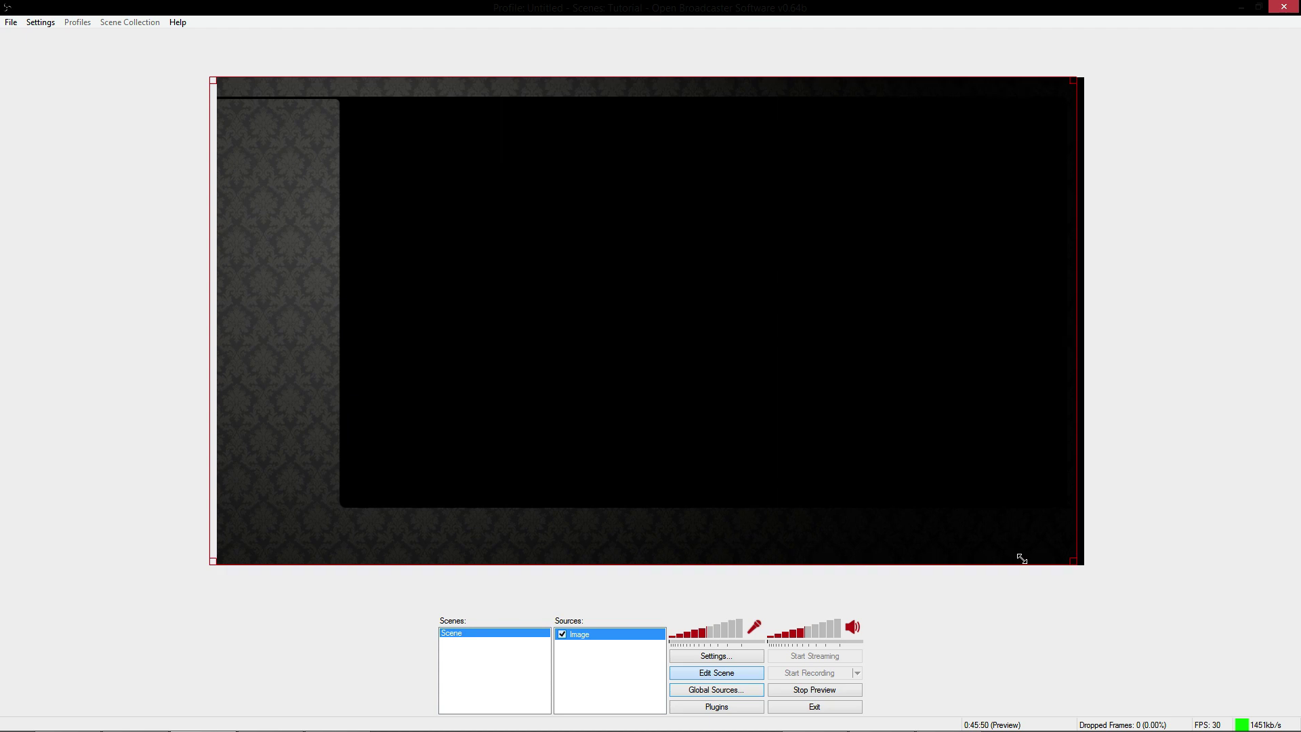
drag(864, 536, 817, 529)
right_click(625, 632)
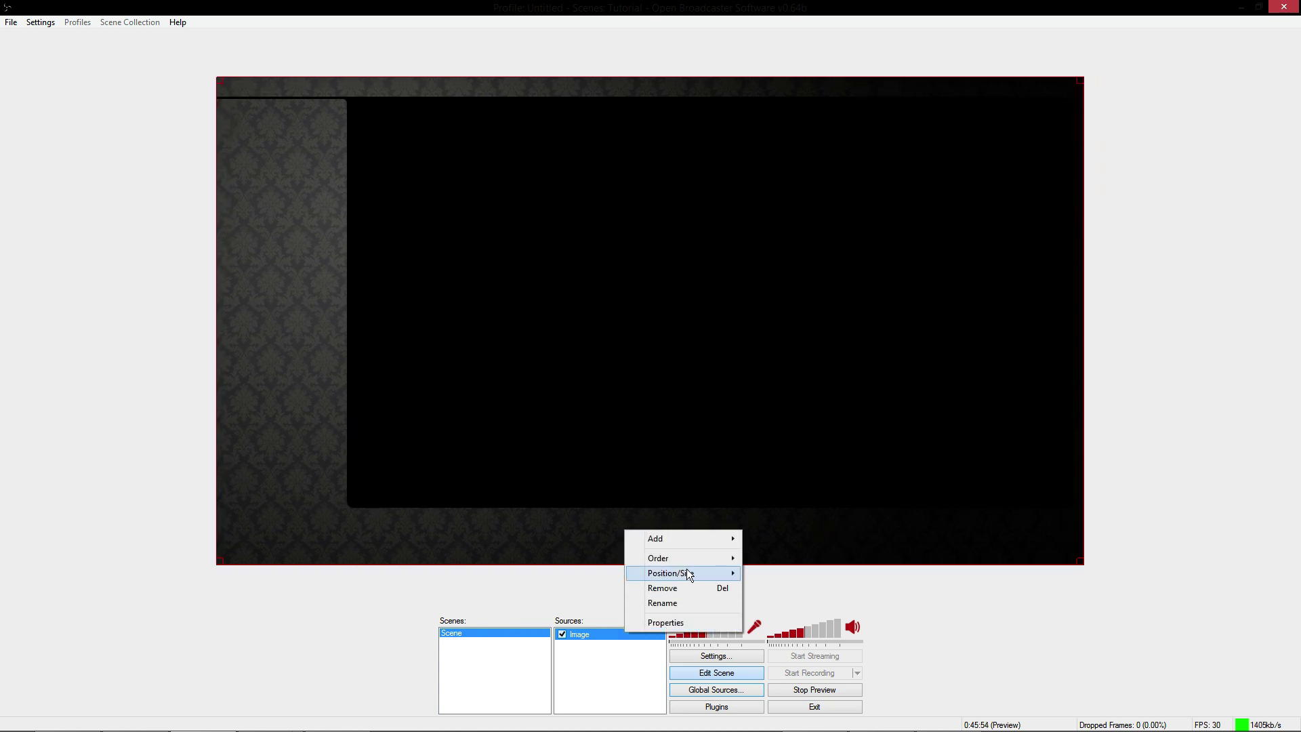
mouse_move(727, 575)
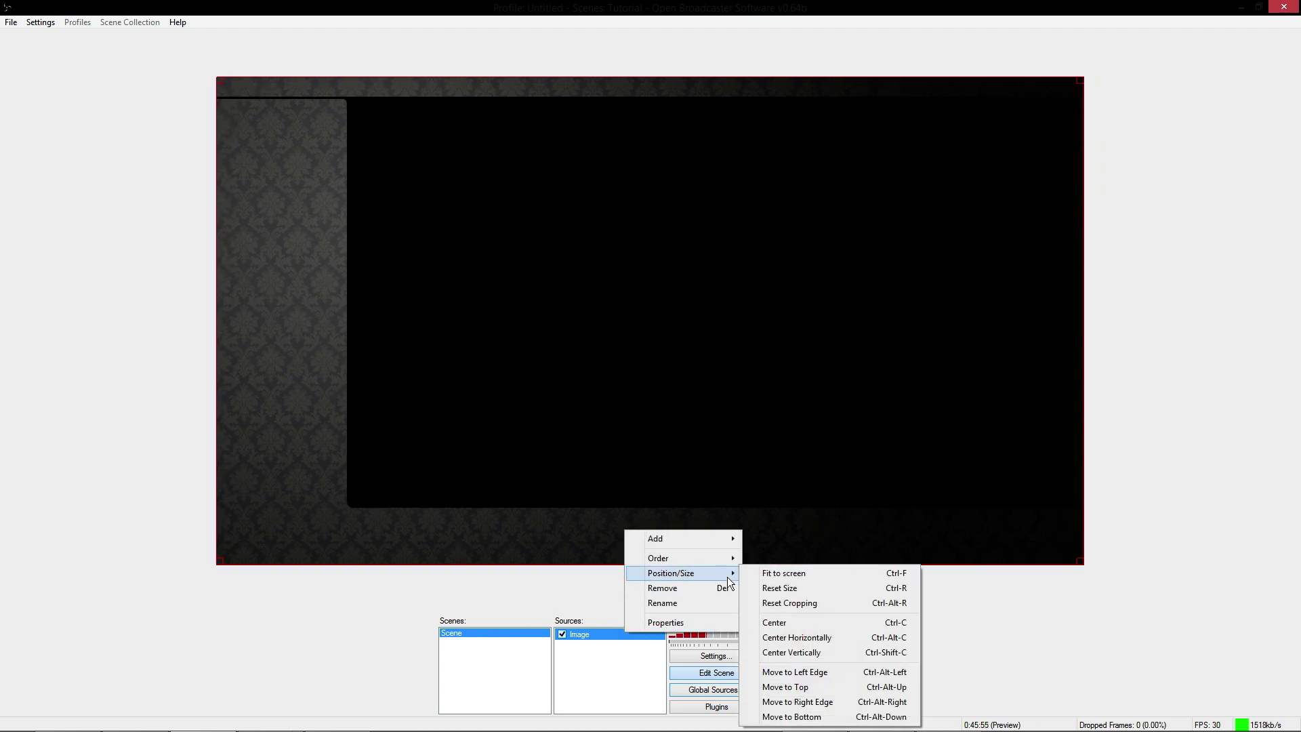
click(790, 588)
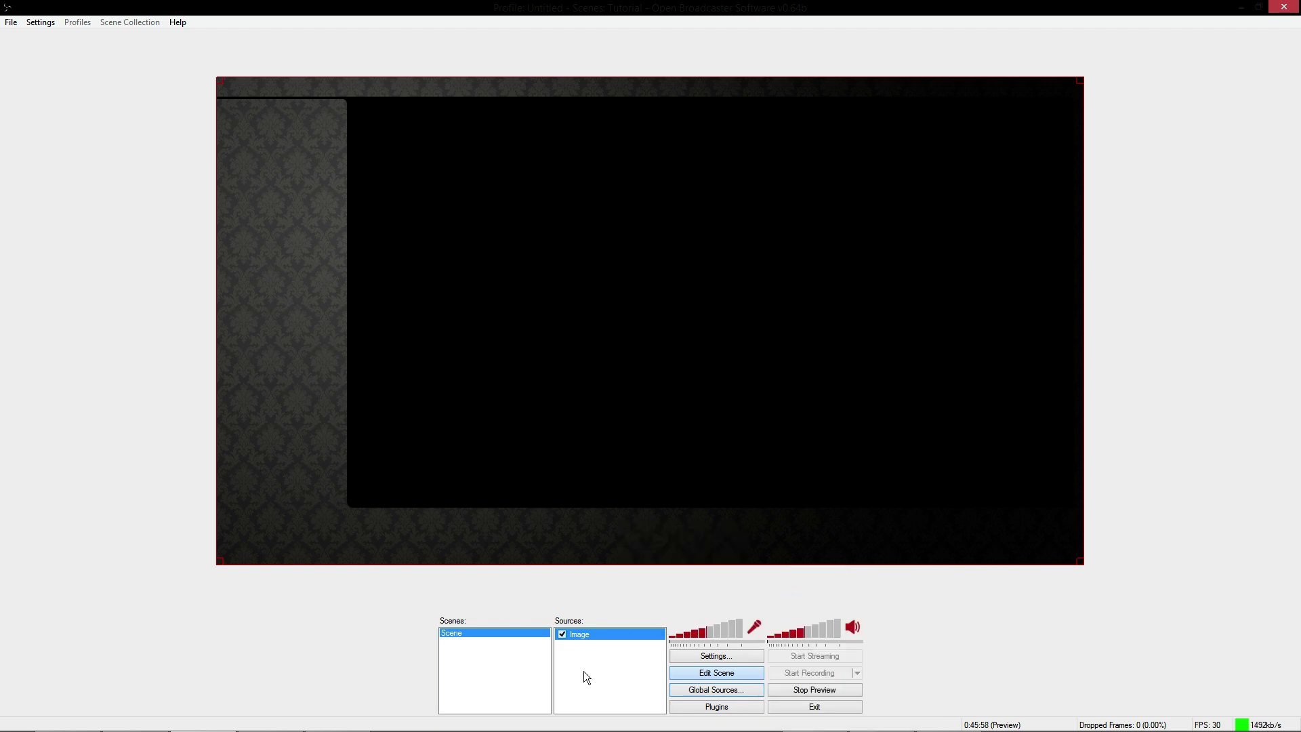
right_click(622, 629)
mouse_move(684, 574)
click(801, 578)
right_click(621, 680)
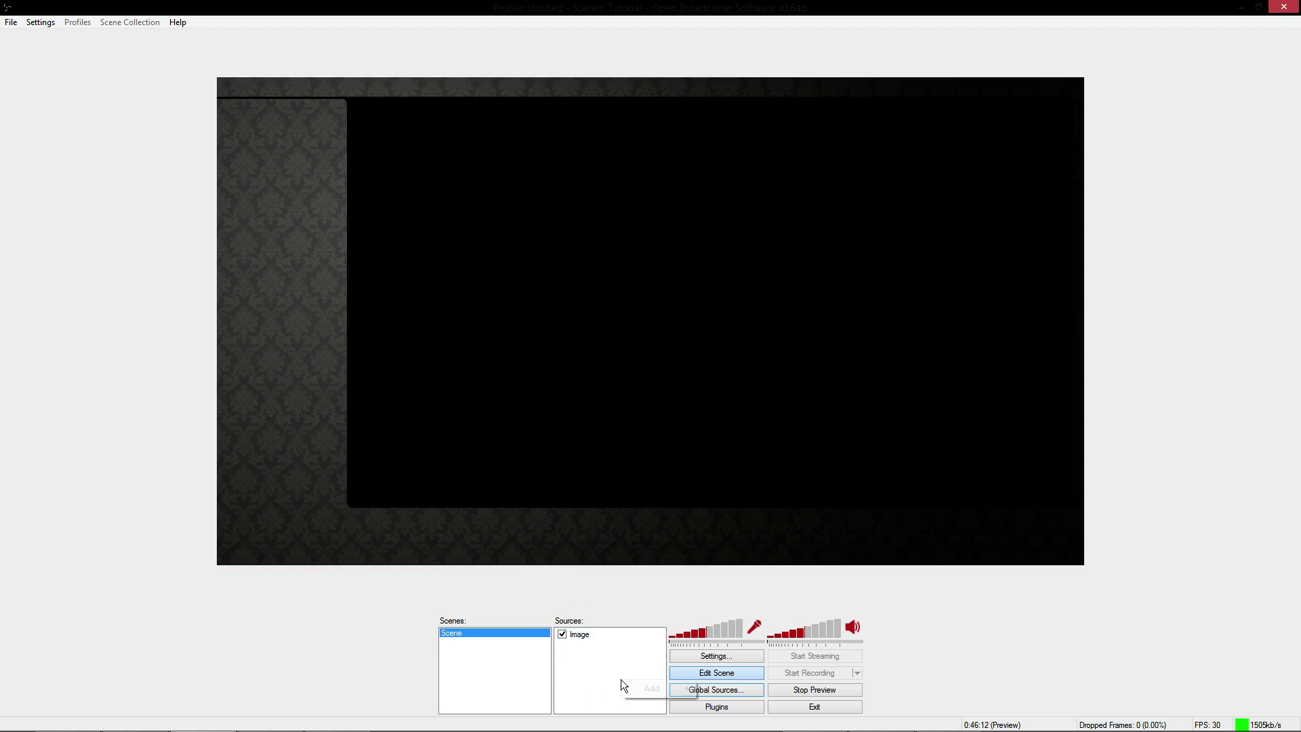
mouse_move(644, 687)
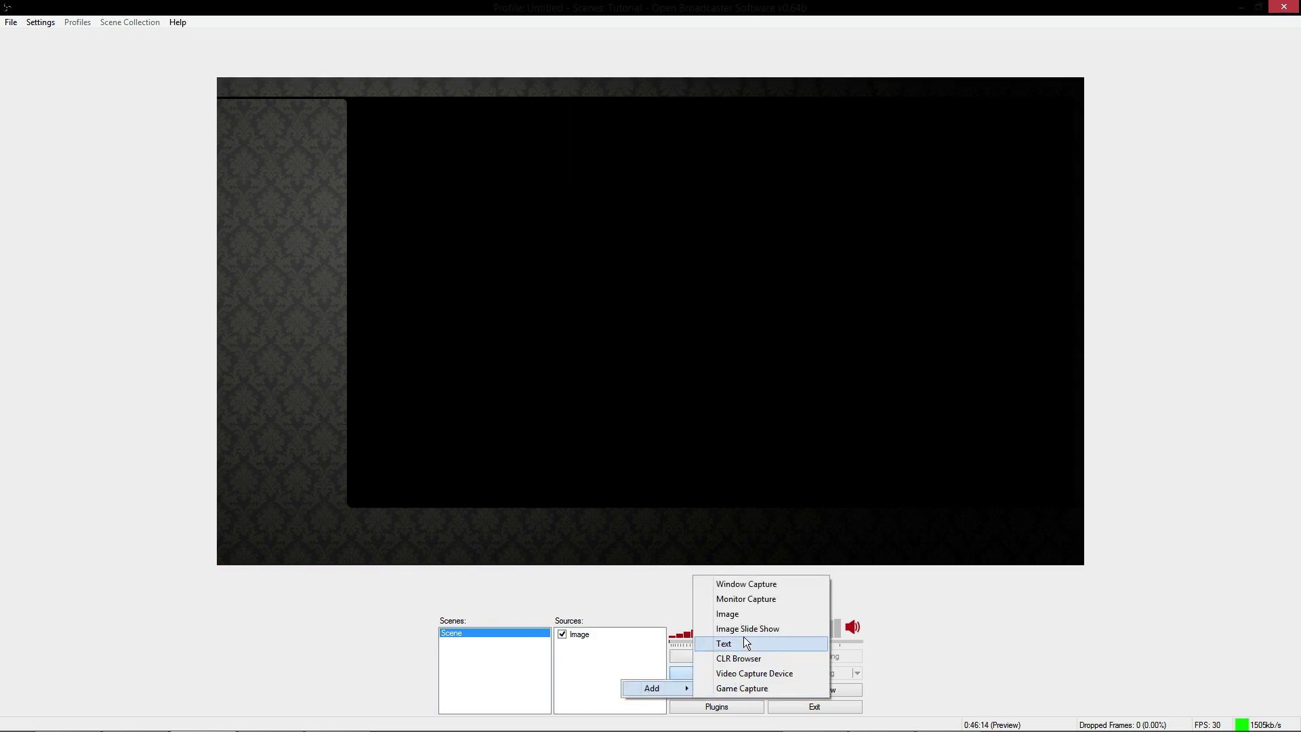
click(762, 674)
click(706, 390)
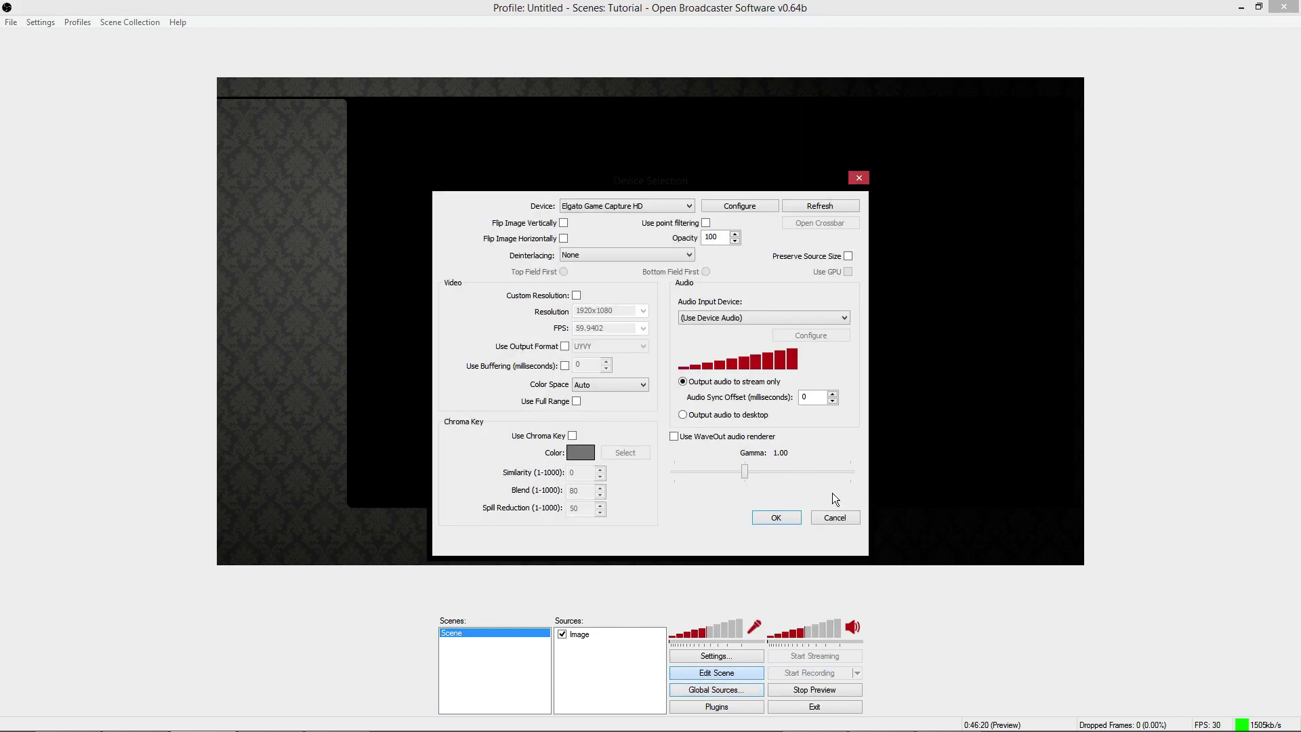
click(625, 205)
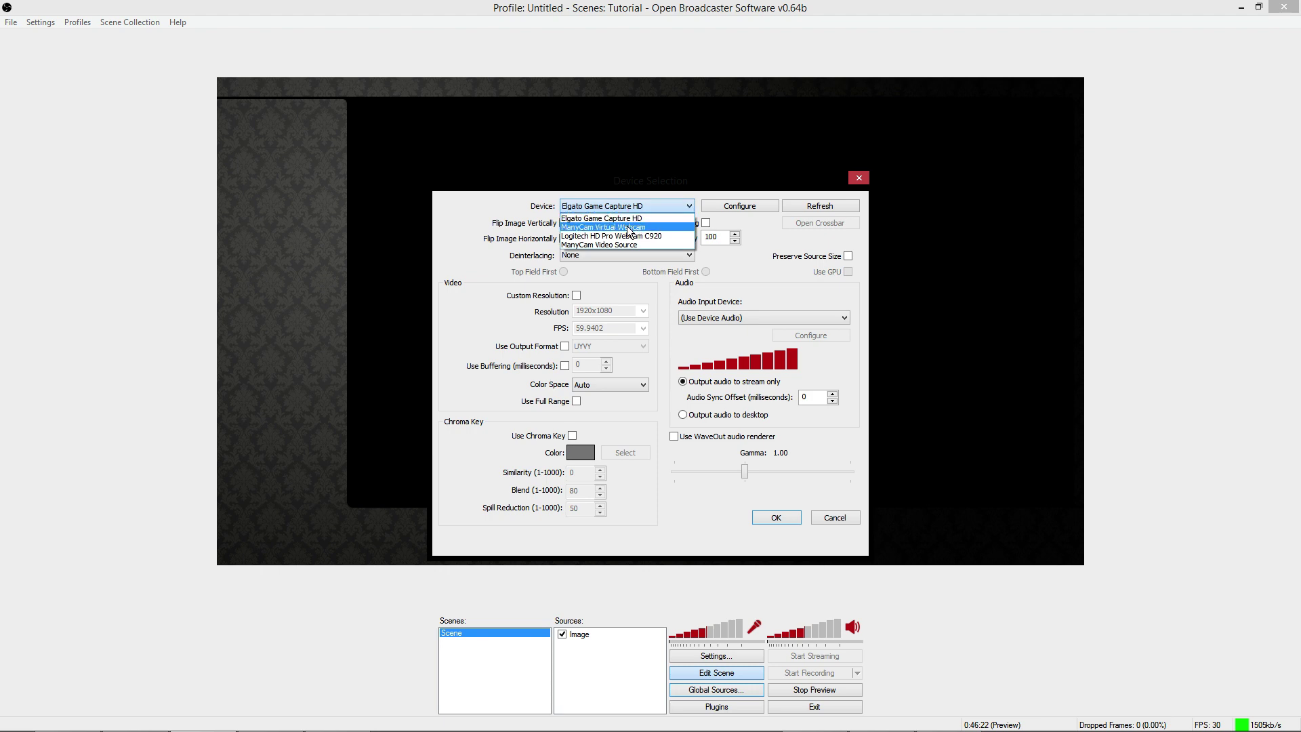
click(631, 237)
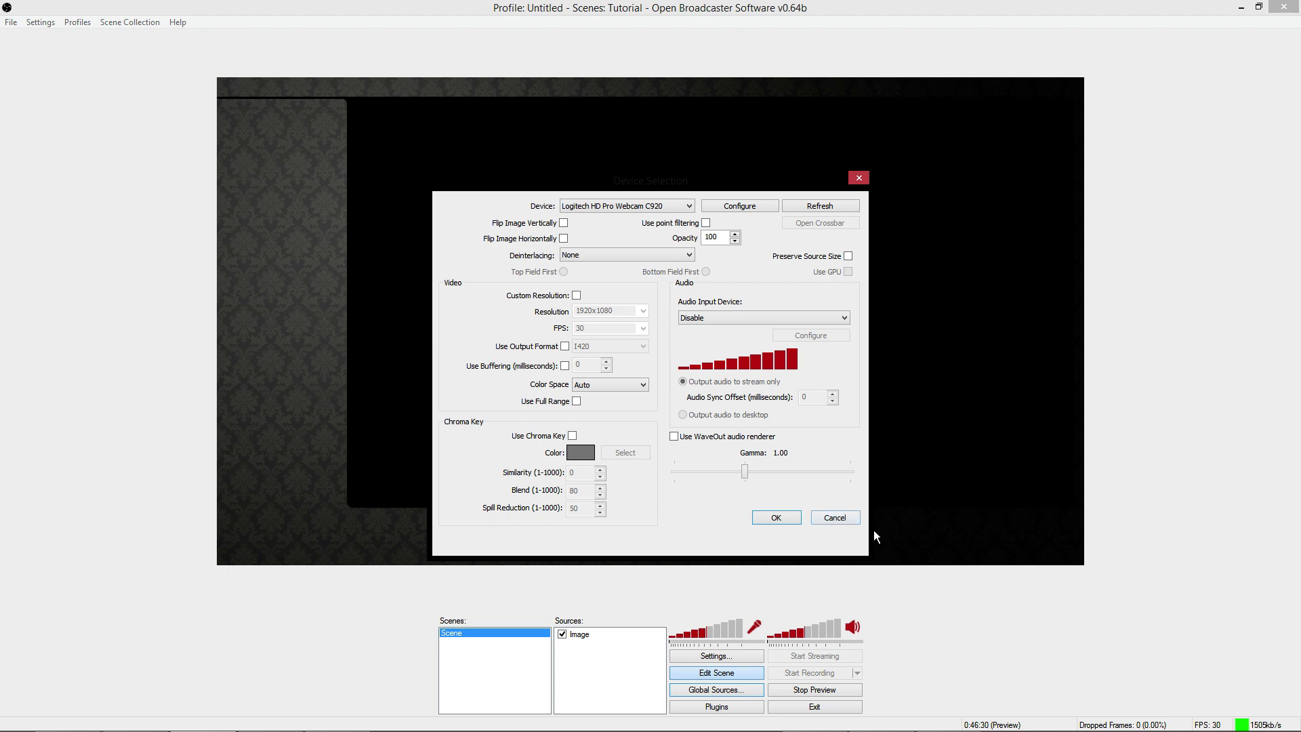
click(836, 519)
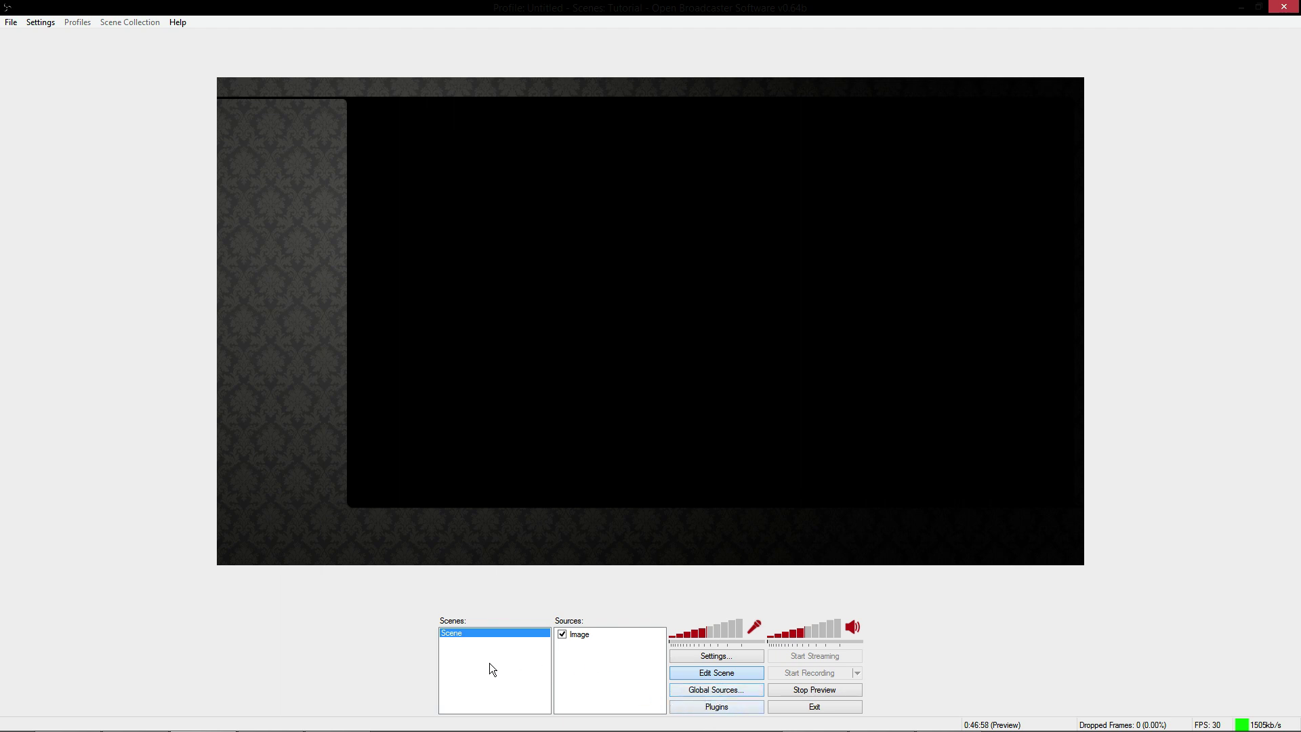
Step: Open the Global Sources dialog, which shows an empty list
click(711, 674)
click(725, 691)
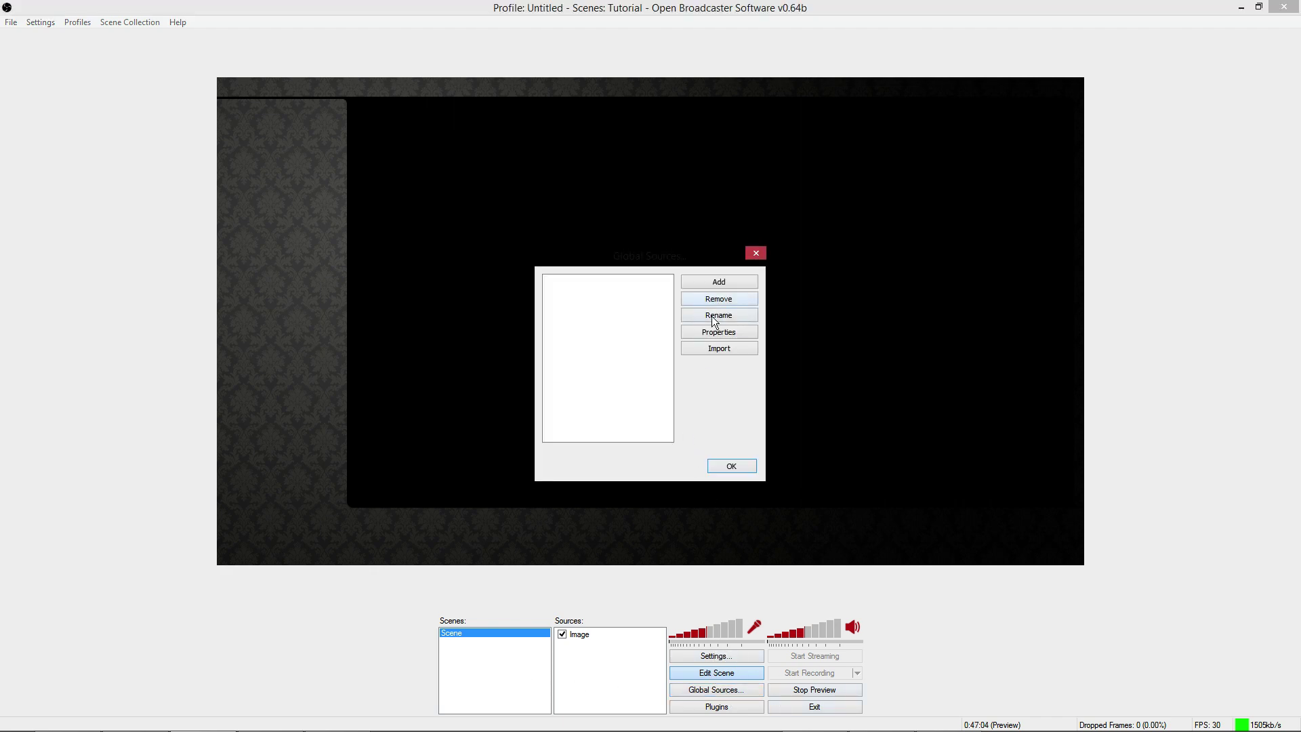